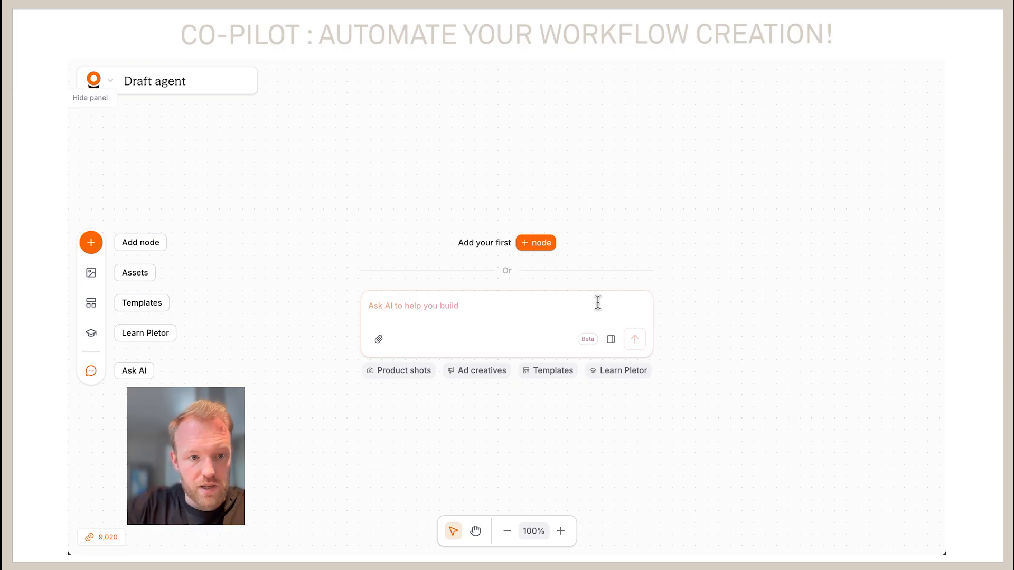
Open the AI assistant as a docked panel and set its position to Sidebar right
{"action": "left_click", "coordinate": [611, 341]}
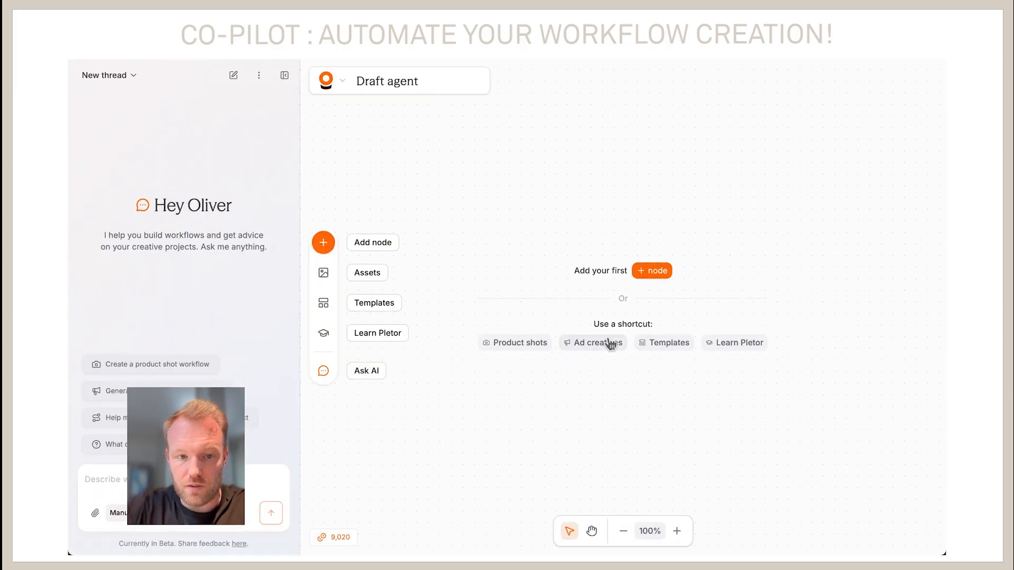
{"action": "left_click", "coordinate": [262, 75]}
{"action": "mouse_move", "coordinate": [248, 102]}
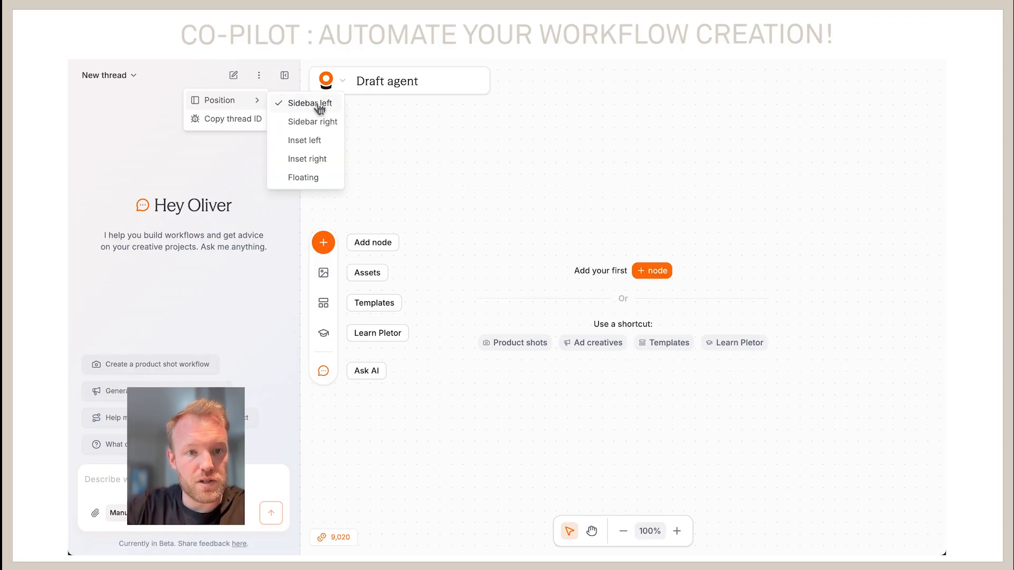
{"action": "left_click", "coordinate": [325, 125]}
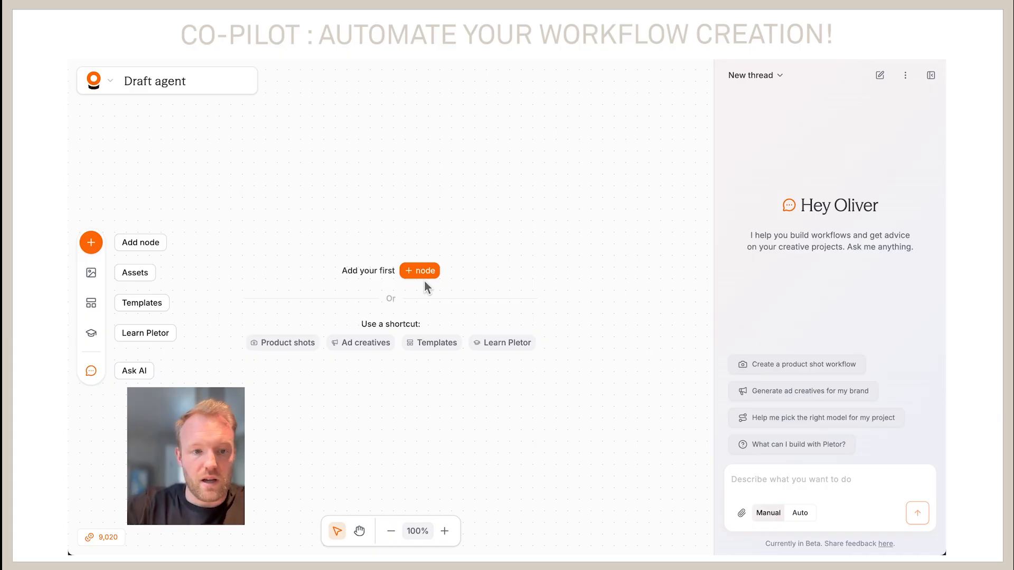
Switch the assistant to Auto and request a cinematic elephant hero-shot workflow feeding seven camera-angle images of the exact same elephant
{"action": "left_click", "coordinate": [807, 515]}
{"action": "left_click", "coordinate": [770, 514]}
{"action": "left_click", "coordinate": [802, 515]}
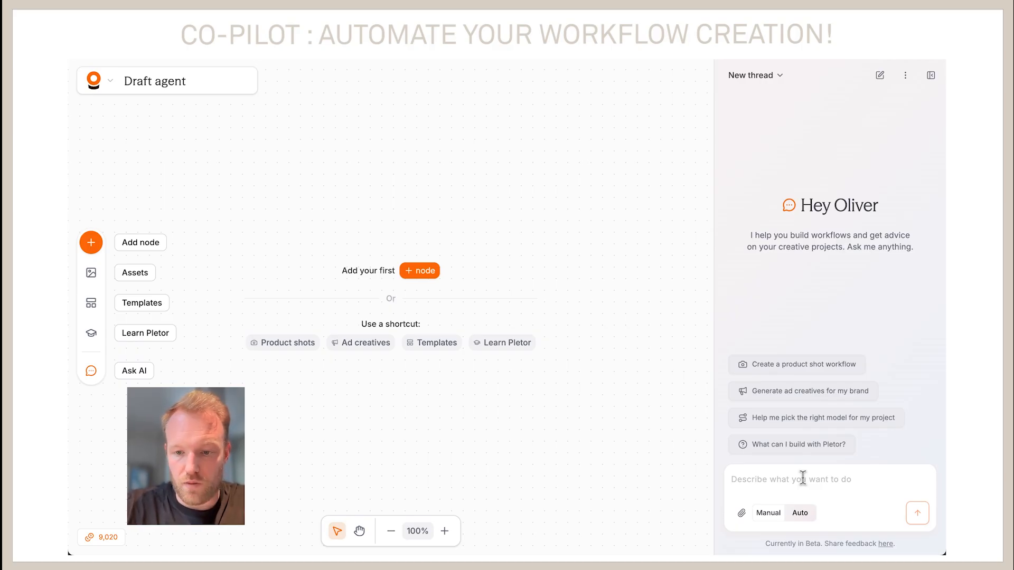
{"action": "key", "text": "F5"}
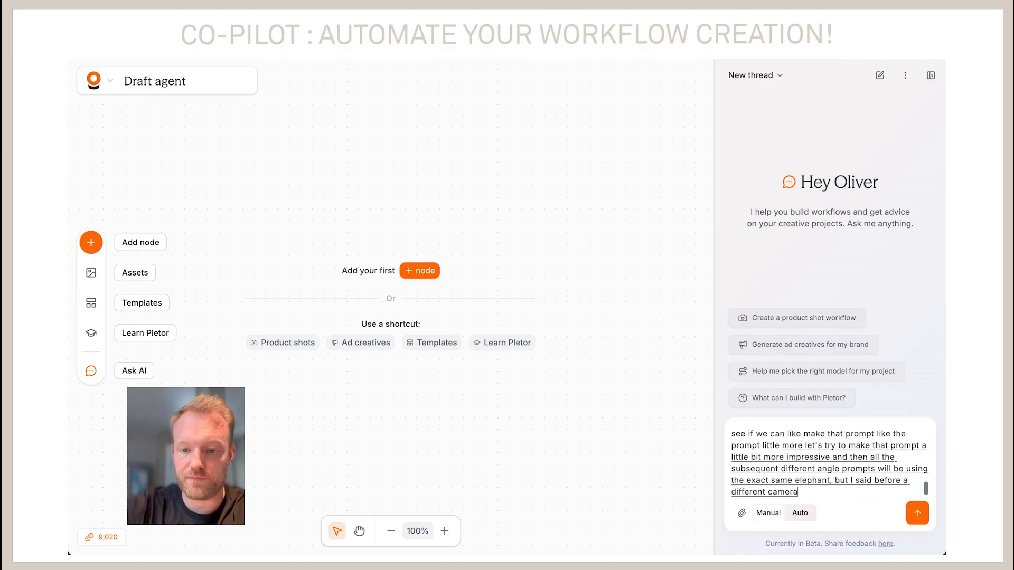
{"action": "key", "text": "Return"}
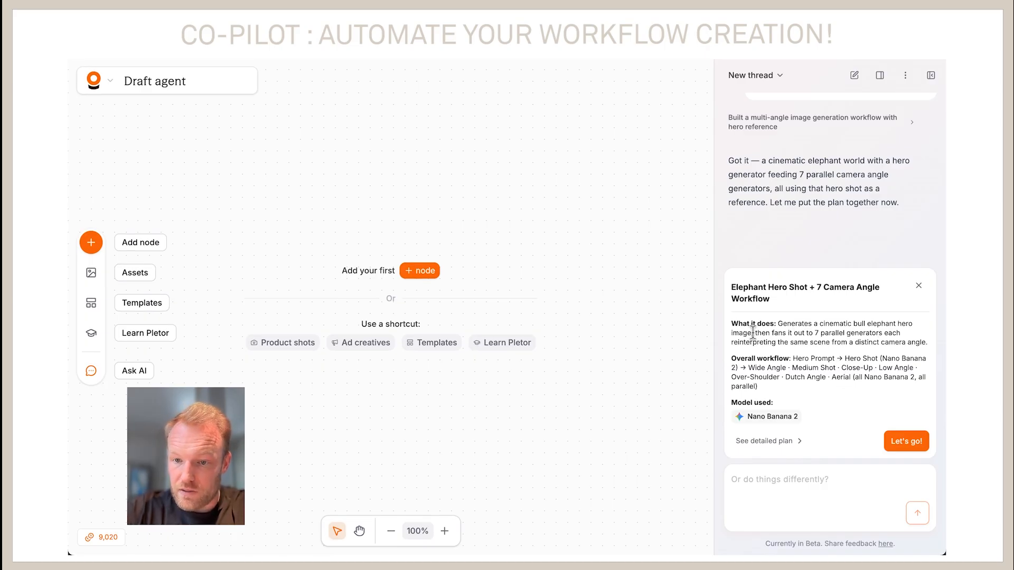
Request a plan revision with a 1:1 hero image on Recraft 4 Pro and all other images on Nano Banana 2 at 1:1, 1K
{"action": "left_click_drag", "start_coordinate": [755, 333], "coordinate": [872, 342]}
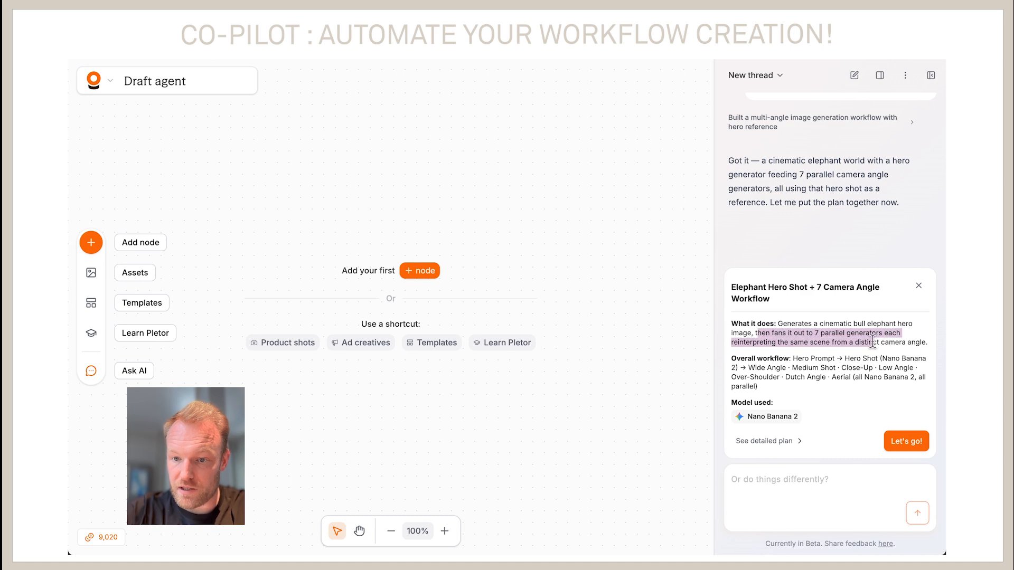
{"action": "left_click", "coordinate": [831, 362]}
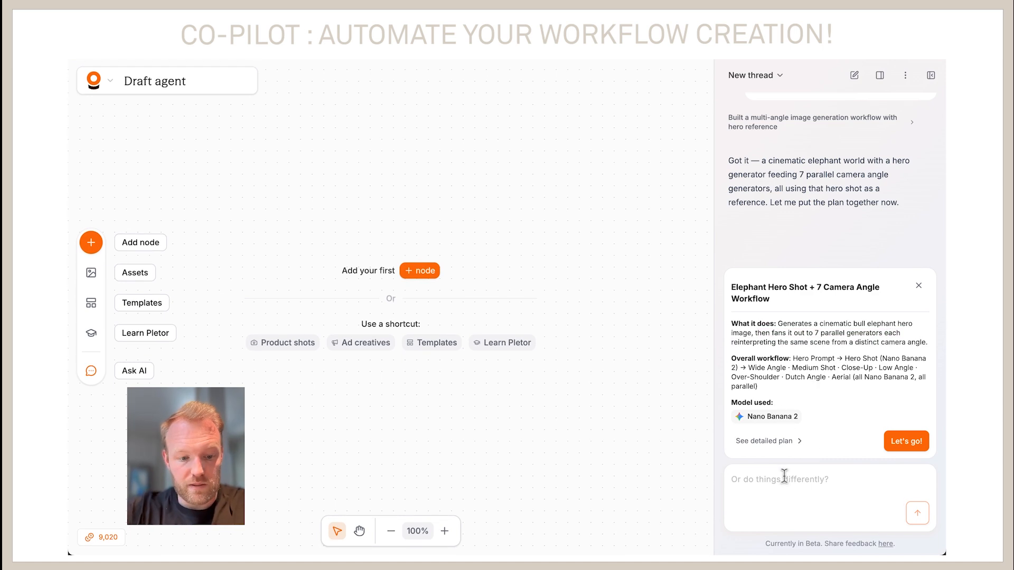
{"action": "key", "text": "F5"}
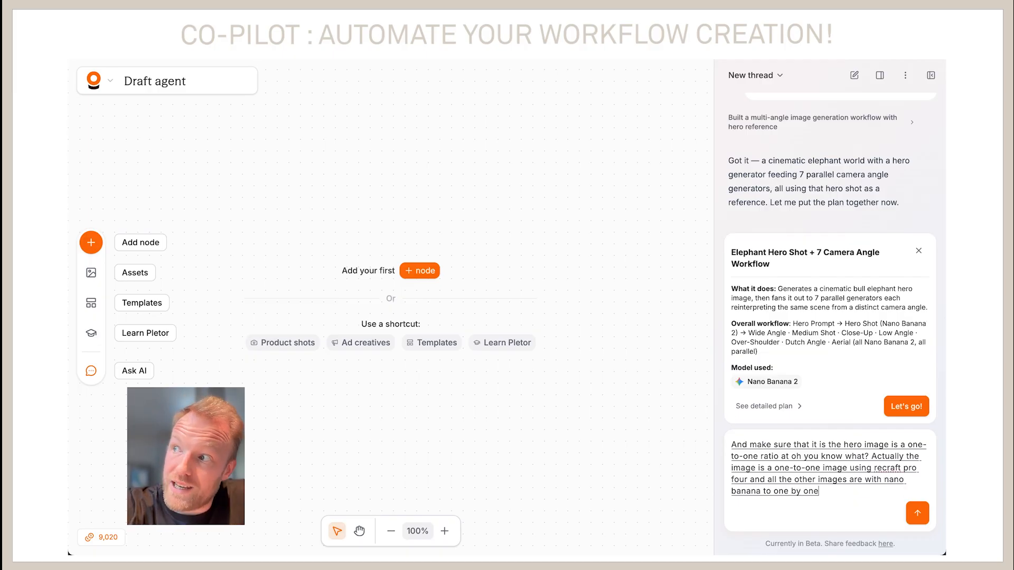
{"action": "left_click", "coordinate": [918, 514]}
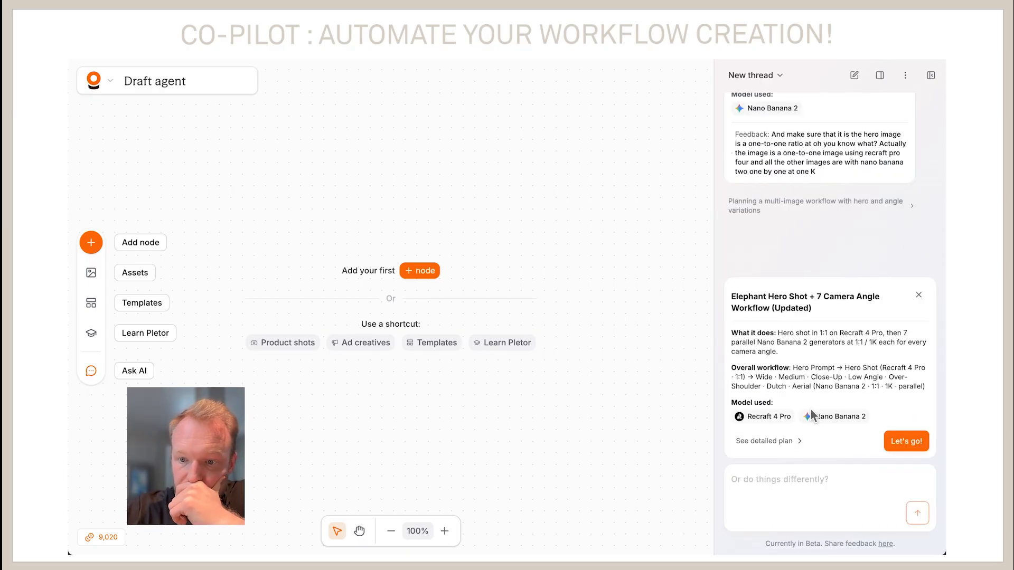
Review the detailed plan of the updated elephant workflow, including its hero prompt and camera-angle table, and approve it for building
{"action": "left_click", "coordinate": [898, 444]}
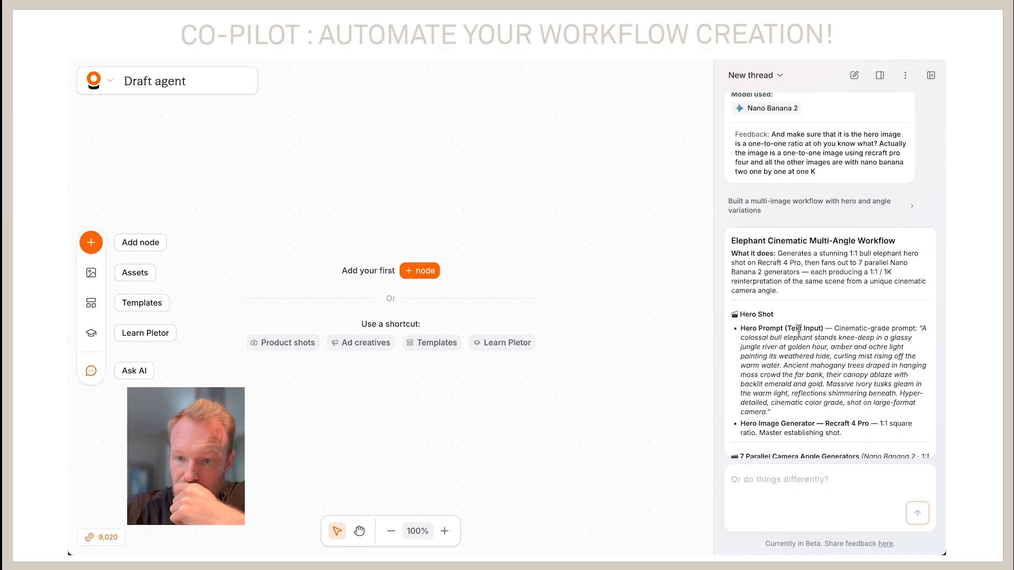
{"action": "scroll", "coordinate": [798, 332], "scroll_direction": "up", "scroll_amount": 2}
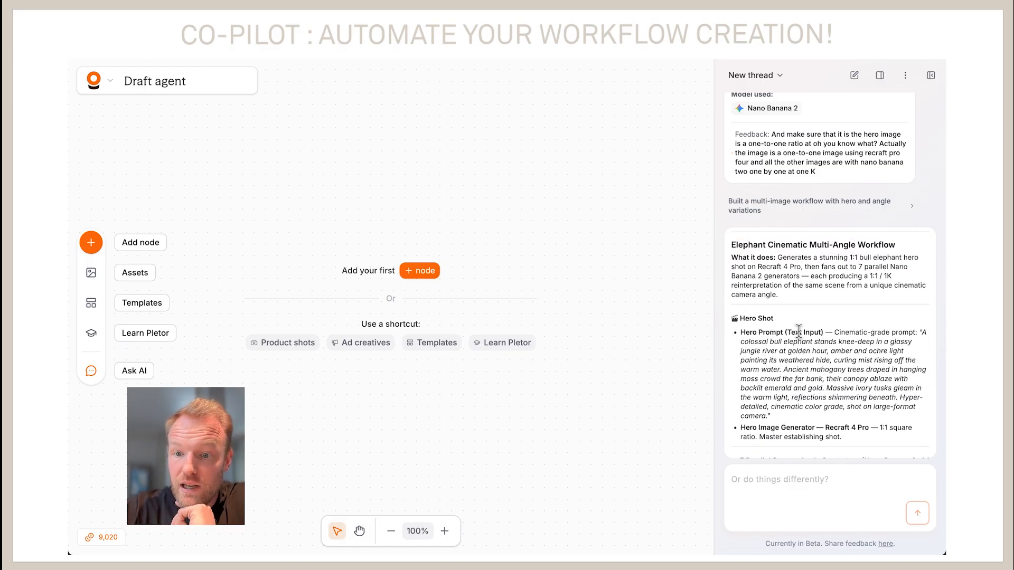
{"action": "scroll", "coordinate": [798, 331], "scroll_direction": "down", "scroll_amount": 5}
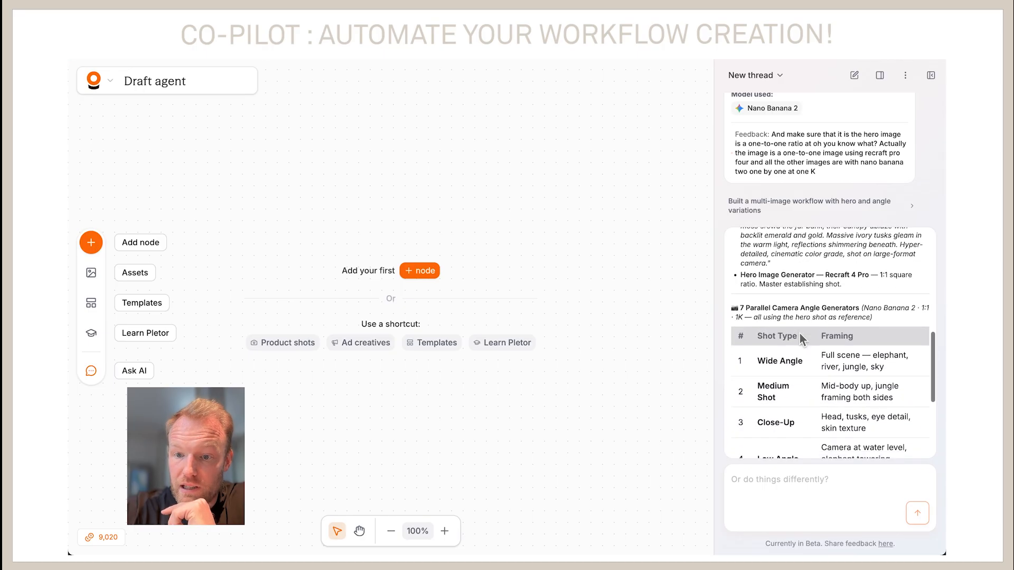
{"action": "scroll", "coordinate": [801, 339], "scroll_direction": "down", "scroll_amount": 4}
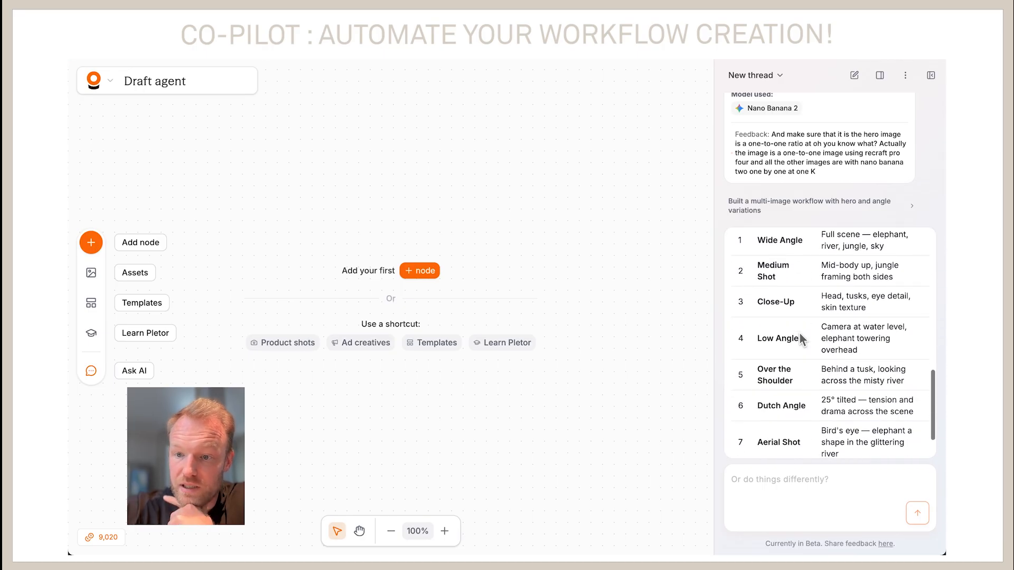
{"action": "scroll", "coordinate": [801, 339], "scroll_direction": "down", "scroll_amount": 2}
{"action": "scroll", "coordinate": [801, 339], "scroll_direction": "up", "scroll_amount": 5}
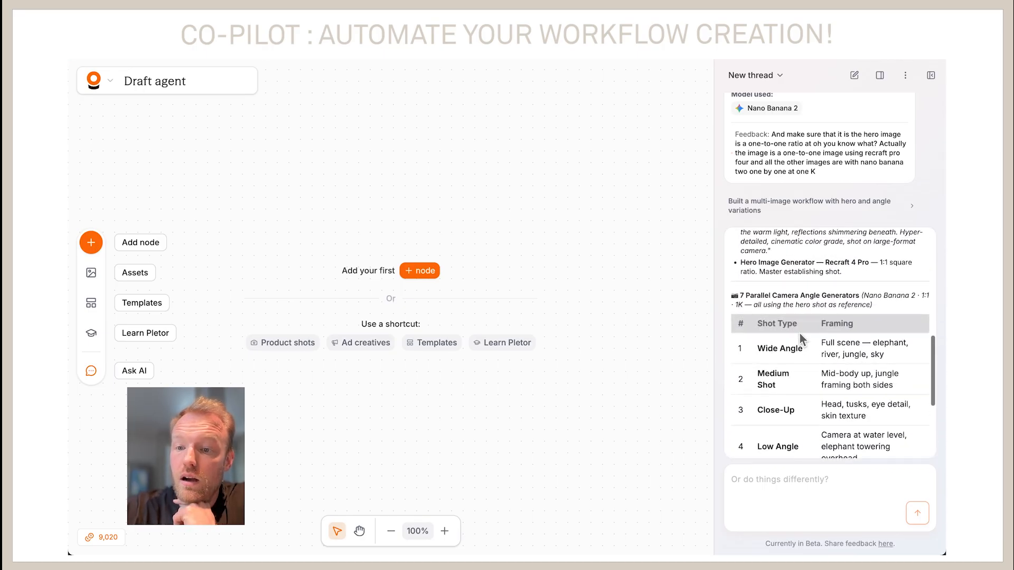
{"action": "scroll", "coordinate": [800, 331], "scroll_direction": "down", "scroll_amount": 5}
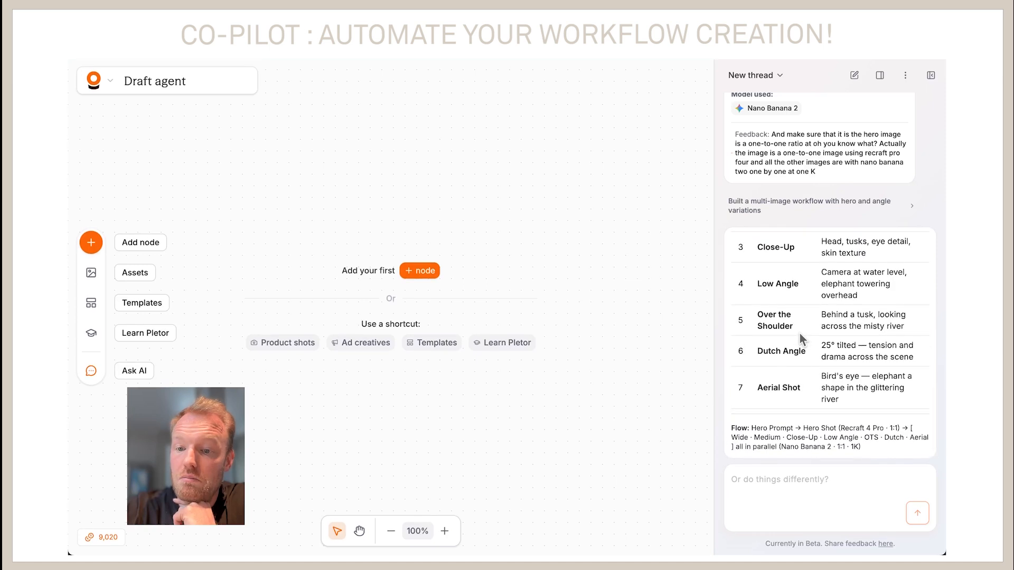
{"action": "scroll", "coordinate": [799, 332], "scroll_direction": "up", "scroll_amount": 1}
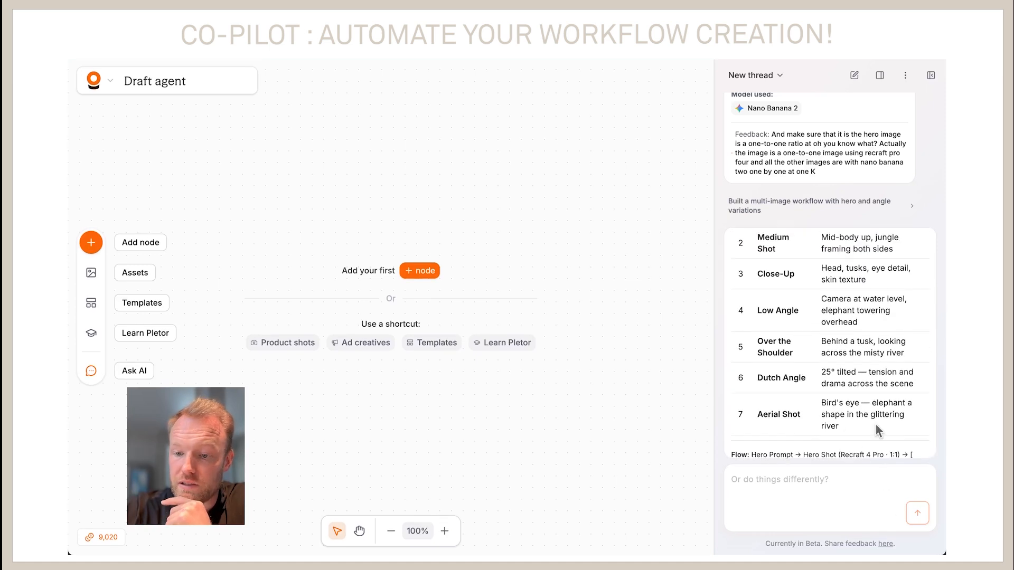
{"action": "scroll", "coordinate": [876, 424], "scroll_direction": "down", "scroll_amount": 1}
{"action": "scroll", "coordinate": [875, 423], "scroll_direction": "up", "scroll_amount": 10}
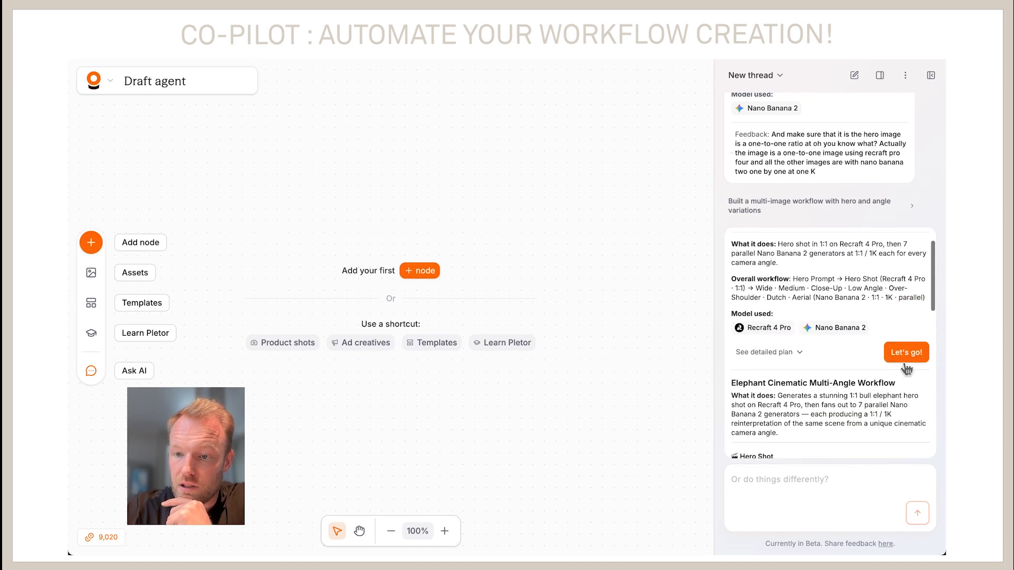
{"action": "left_click", "coordinate": [907, 358]}
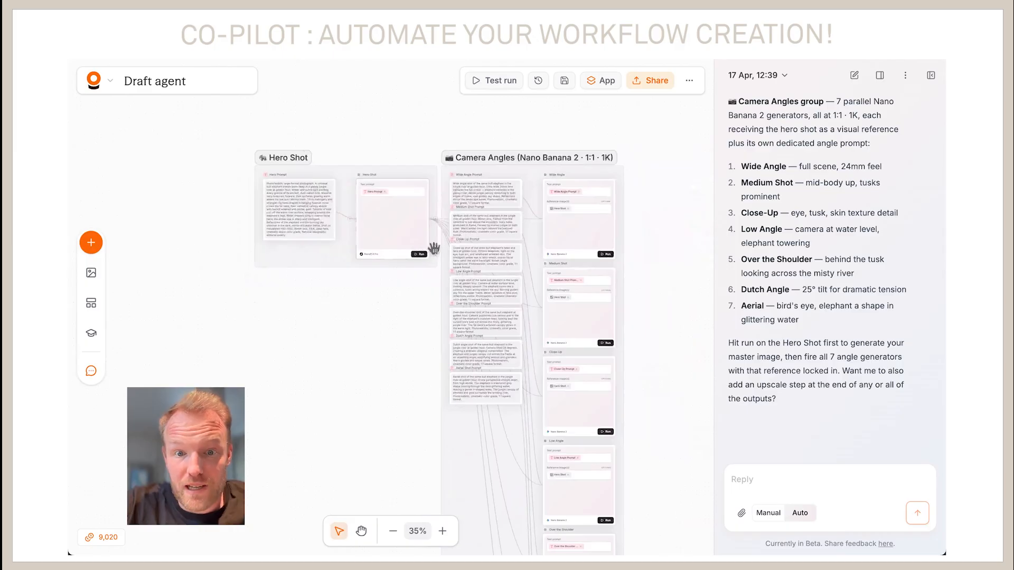
Ask the assistant to add a router node between the hero shot and the various camera angles instead of the direct connections
{"action": "right_click", "coordinate": [440, 445]}
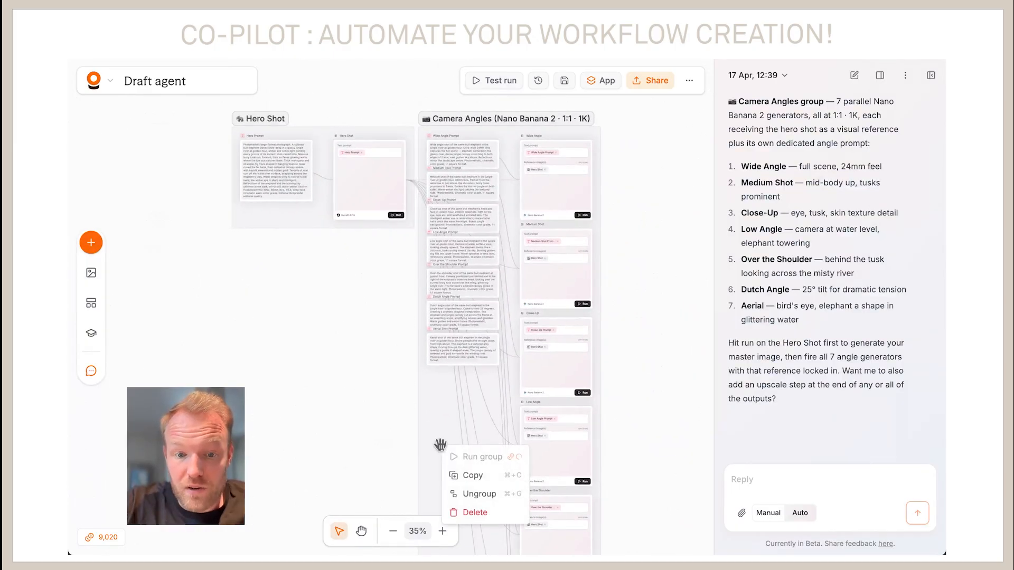
{"action": "left_click", "coordinate": [391, 392]}
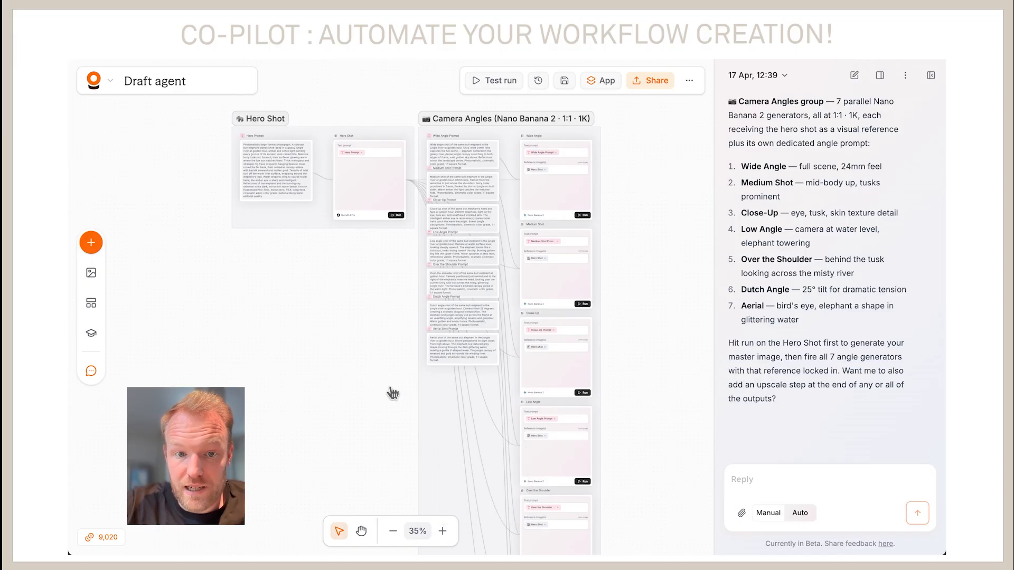
{"action": "scroll", "coordinate": [392, 392], "scroll_direction": "up", "scroll_amount": 2}
{"action": "scroll", "coordinate": [400, 293], "scroll_direction": "up", "scroll_amount": 4}
{"action": "scroll", "coordinate": [400, 293], "scroll_direction": "down", "scroll_amount": 1}
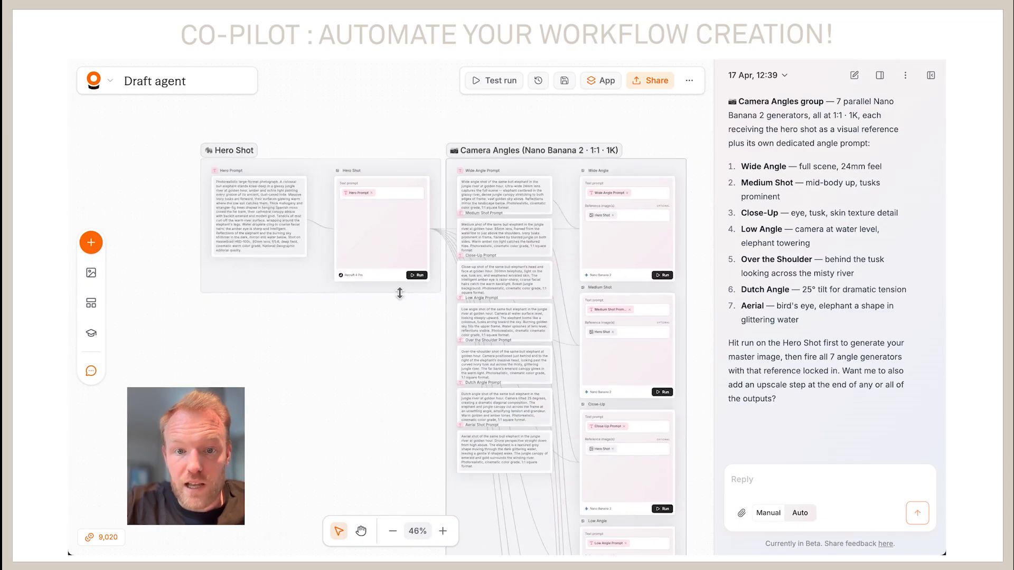
{"action": "left_click", "coordinate": [805, 475]}
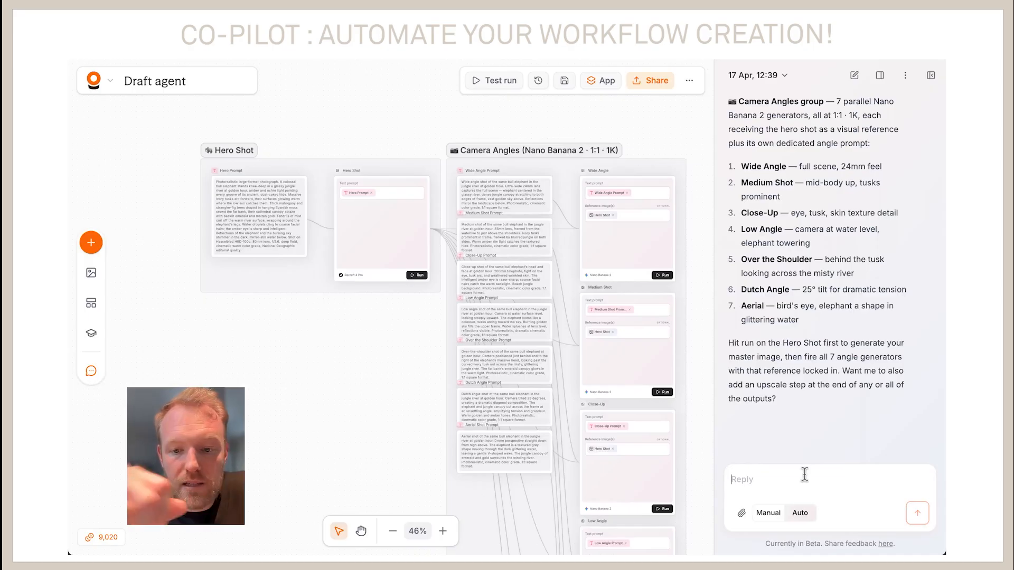
{"action": "key", "text": "F5"}
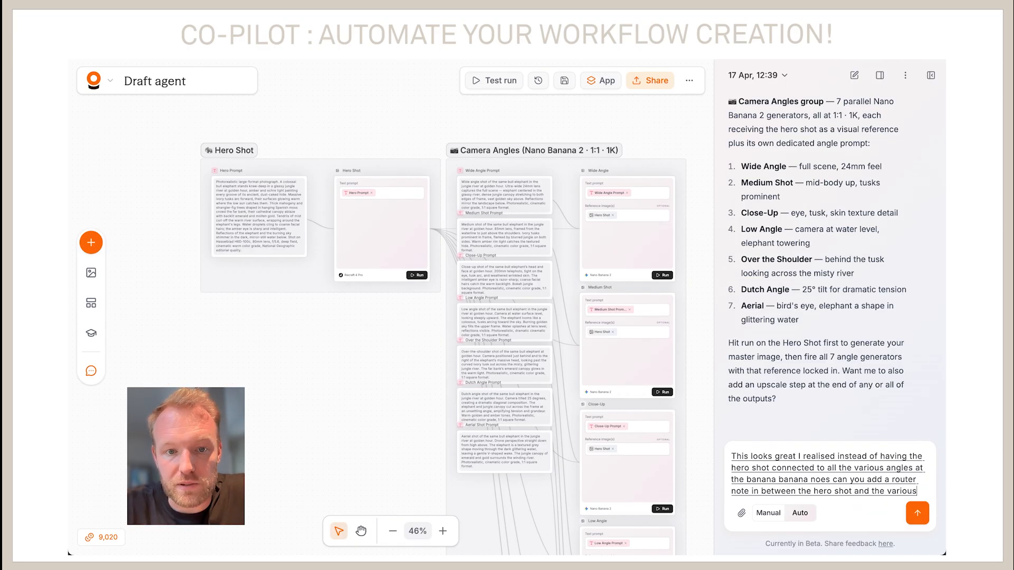
{"action": "key", "text": "Return"}
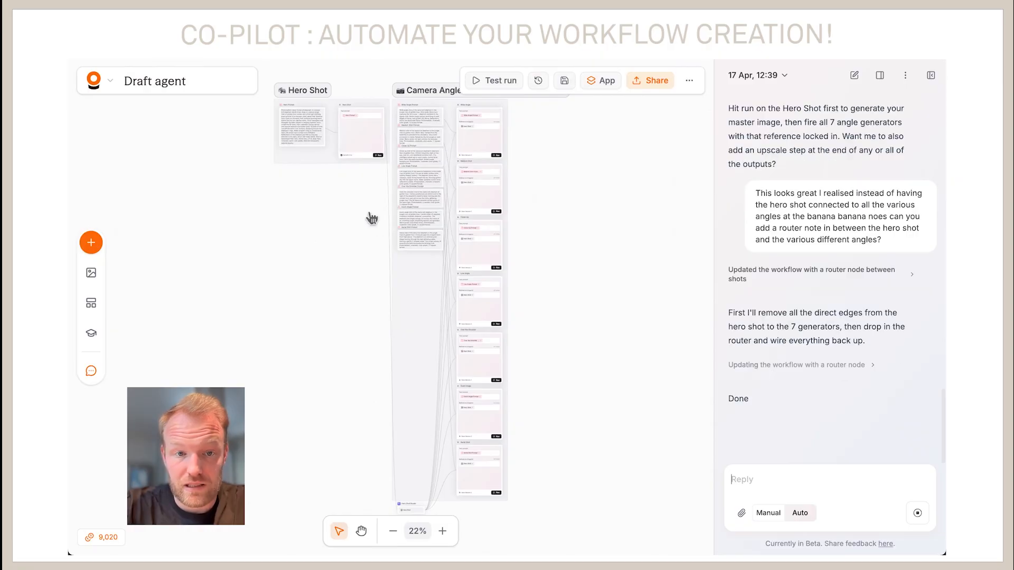
Move the Hero Shot group away from Camera Angles and place the Hero Shot Router node between the two groups
{"action": "left_click_drag", "start_coordinate": [314, 156], "coordinate": [245, 159]}
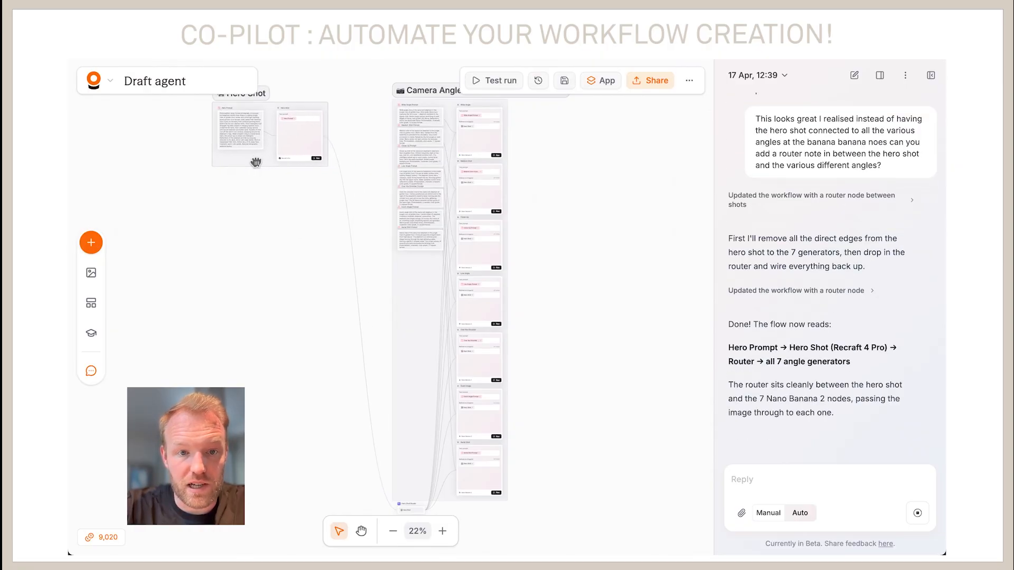
{"action": "left_click_drag", "start_coordinate": [412, 511], "coordinate": [349, 134]}
{"action": "scroll", "coordinate": [338, 207], "scroll_direction": "up", "scroll_amount": 3}
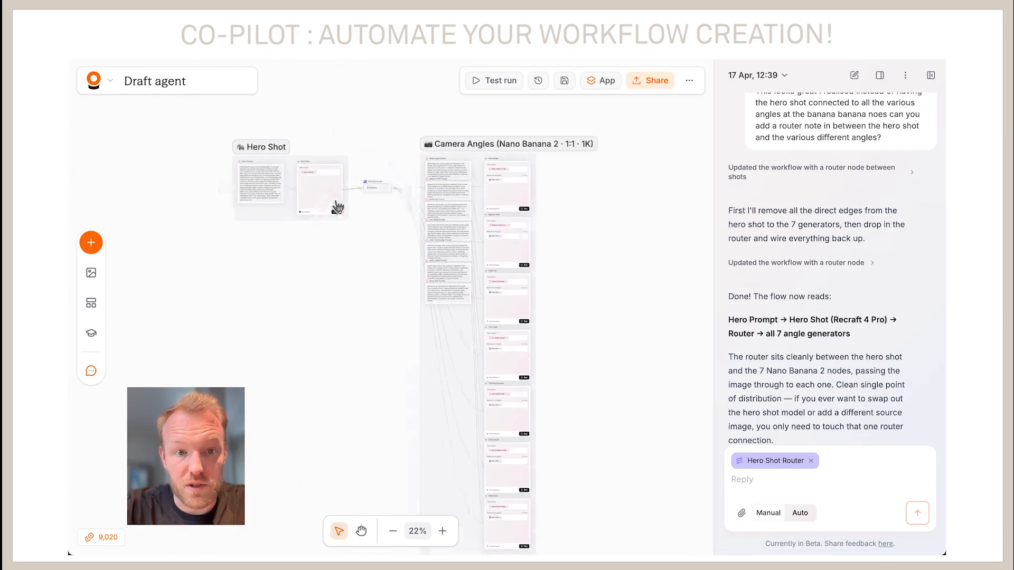
{"action": "left_click_drag", "start_coordinate": [233, 130], "coordinate": [302, 206]}
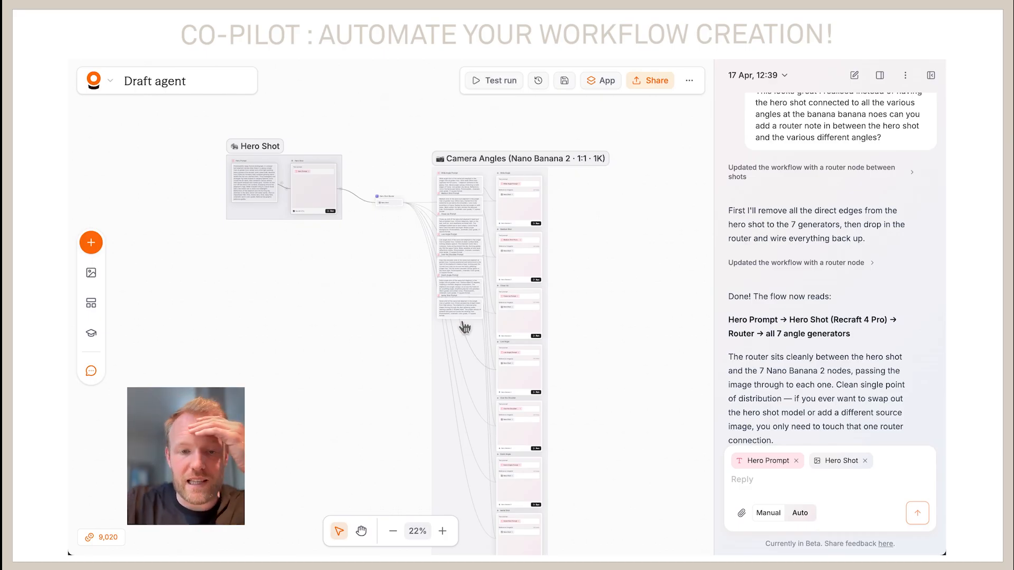
{"action": "scroll", "coordinate": [402, 231], "scroll_direction": "up", "scroll_amount": 3}
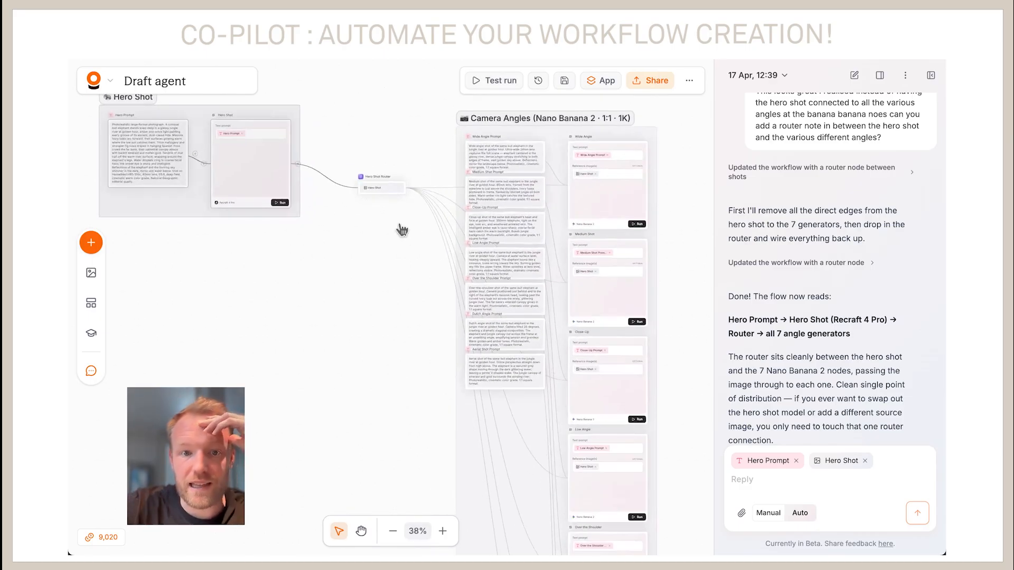
{"action": "left_click_drag", "start_coordinate": [381, 189], "coordinate": [381, 180]}
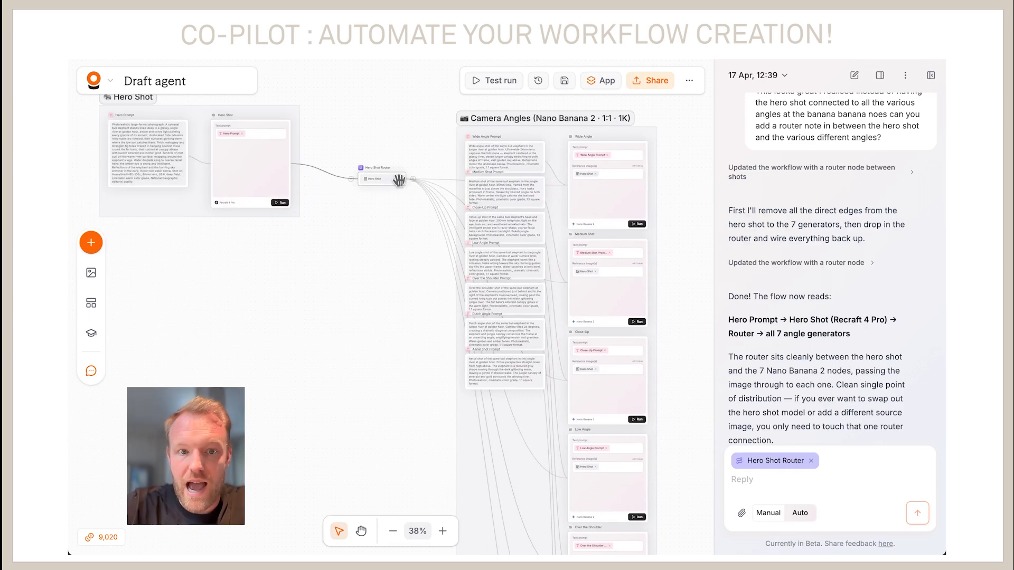
{"action": "left_click_drag", "start_coordinate": [393, 186], "coordinate": [380, 177]}
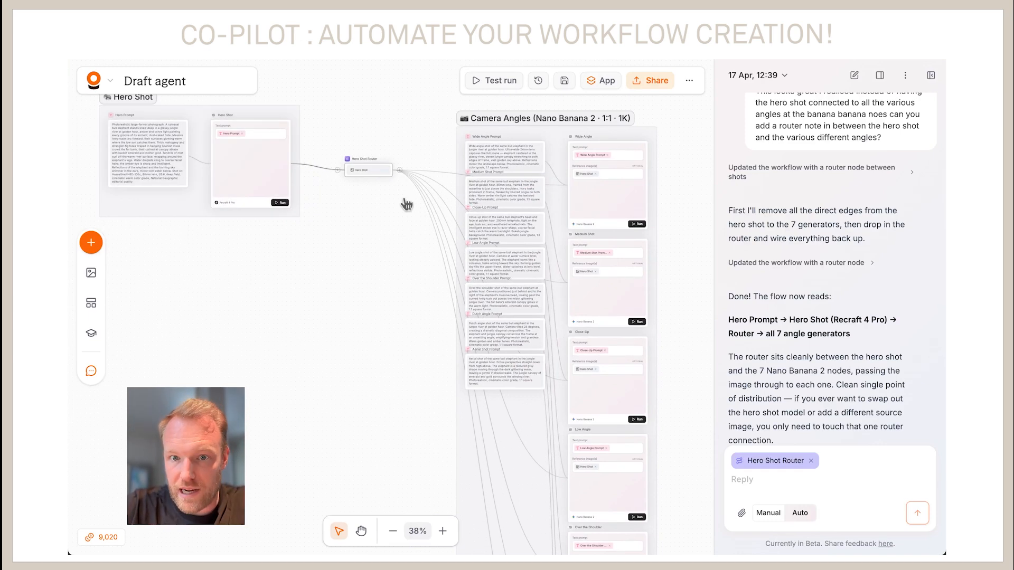
Move the Hero Shot group closer to the Hero Shot Router node
{"action": "scroll", "coordinate": [389, 361], "scroll_direction": "down", "scroll_amount": 5}
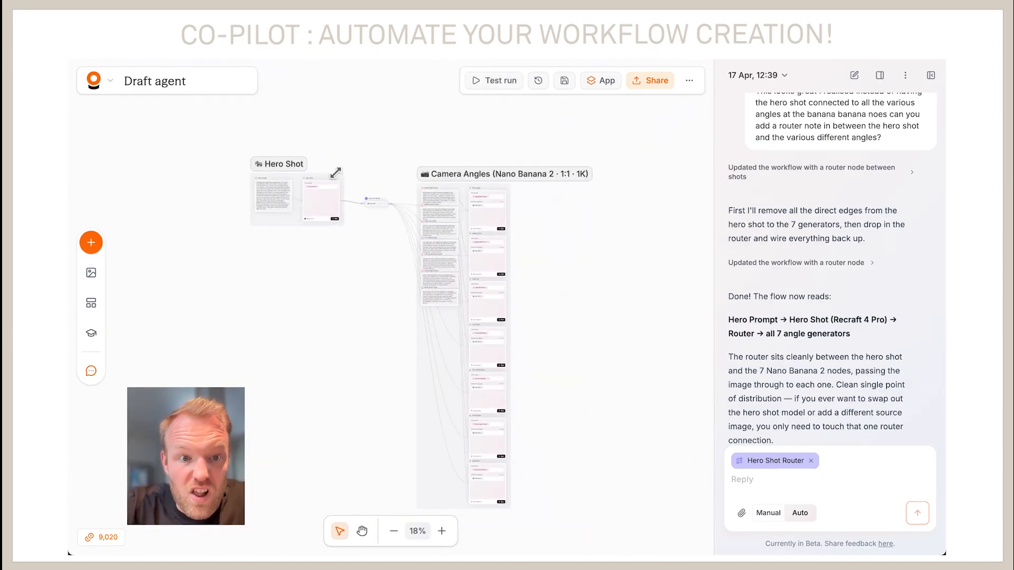
{"action": "left_click_drag", "start_coordinate": [239, 141], "coordinate": [340, 216]}
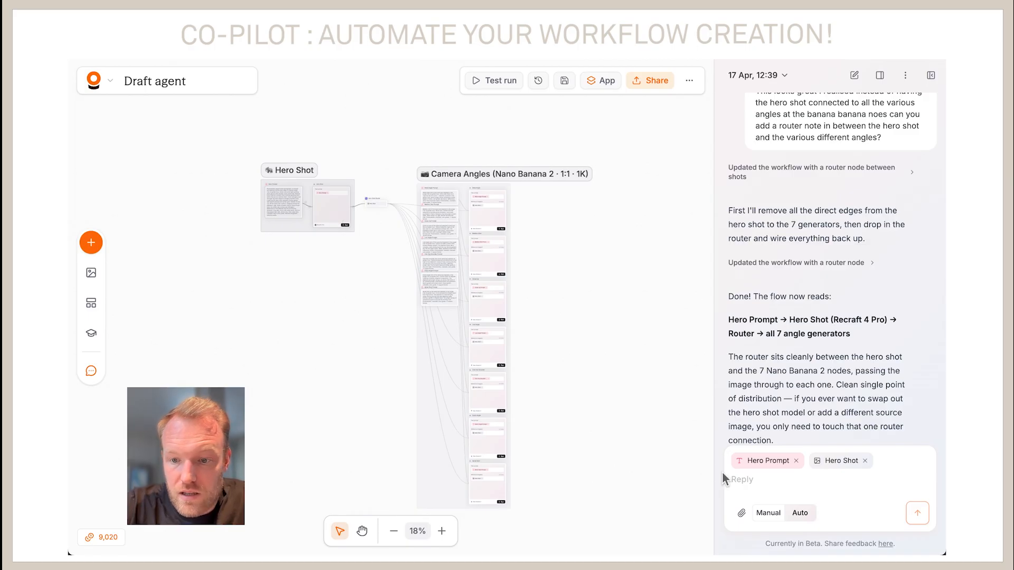
{"action": "scroll", "coordinate": [791, 422], "scroll_direction": "down", "scroll_amount": 2}
Ask the assistant "Can you run this entire workflow?" with the Hero Prompt and Hero Shot nodes as context
{"action": "left_click", "coordinate": [788, 480]}
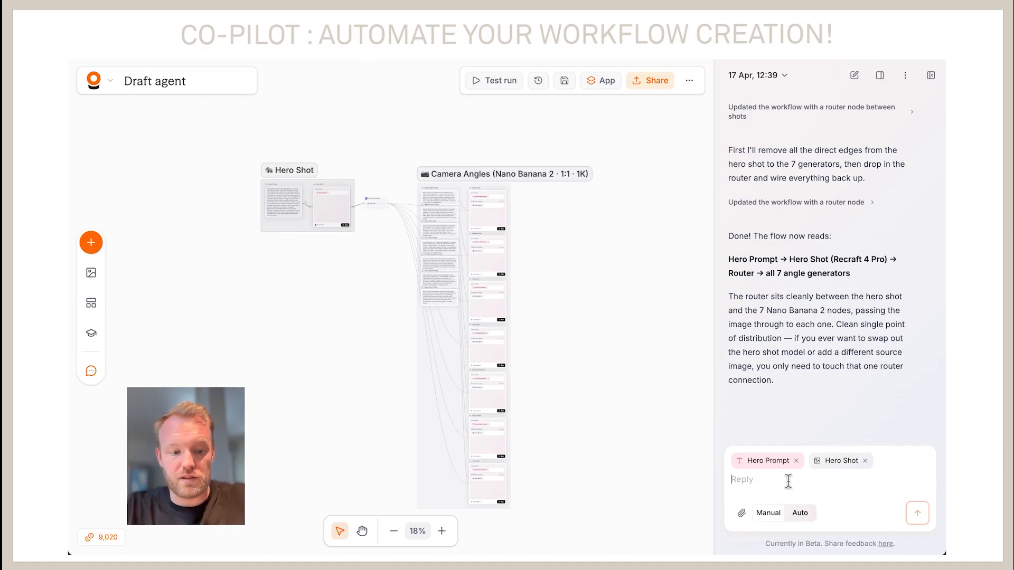
{"action": "key", "text": "F5"}
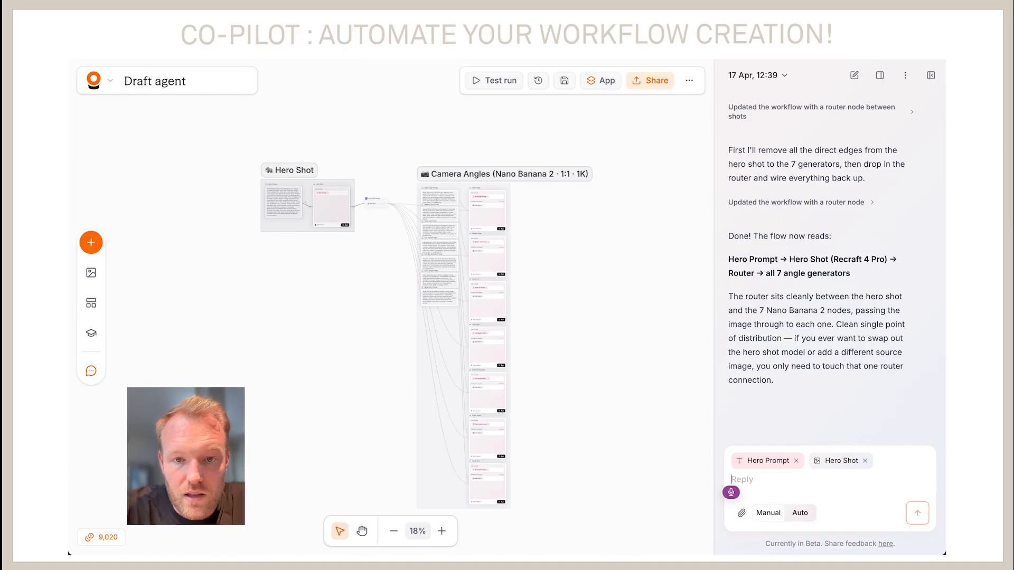
{"action": "type", "text": "Can you"}
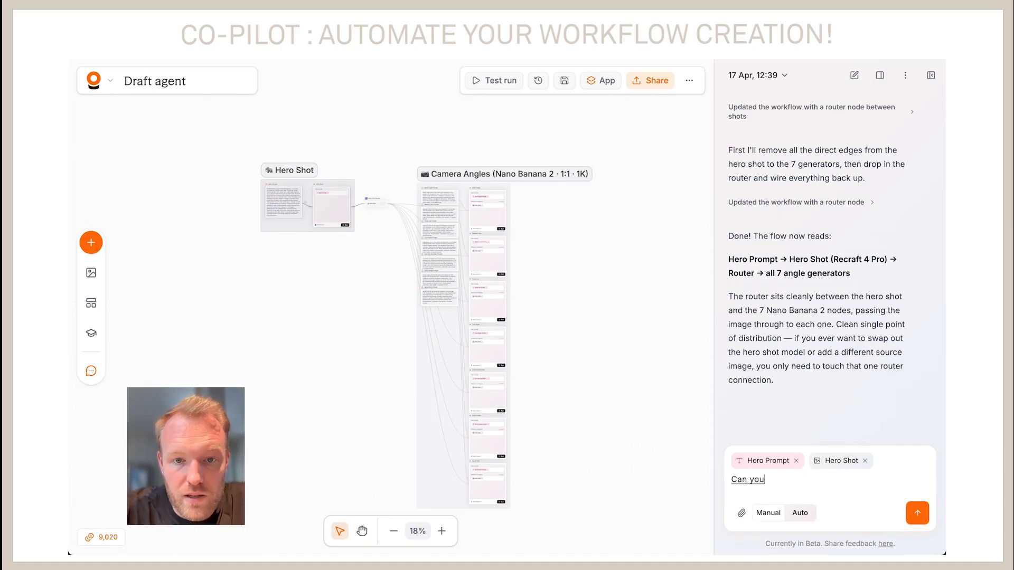
{"action": "type", "text": " run? this entire workflow?"}
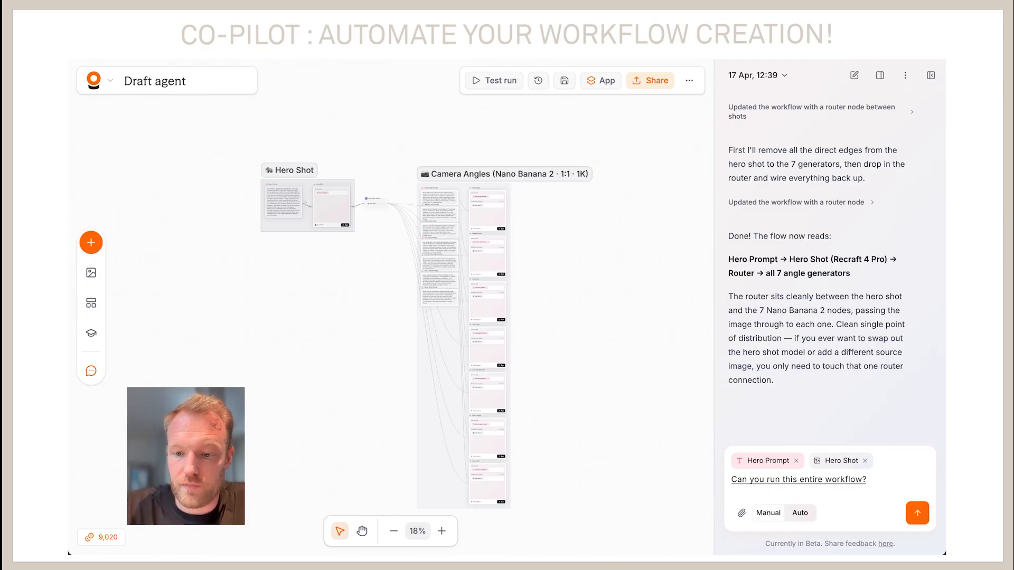
{"action": "key", "text": "Return"}
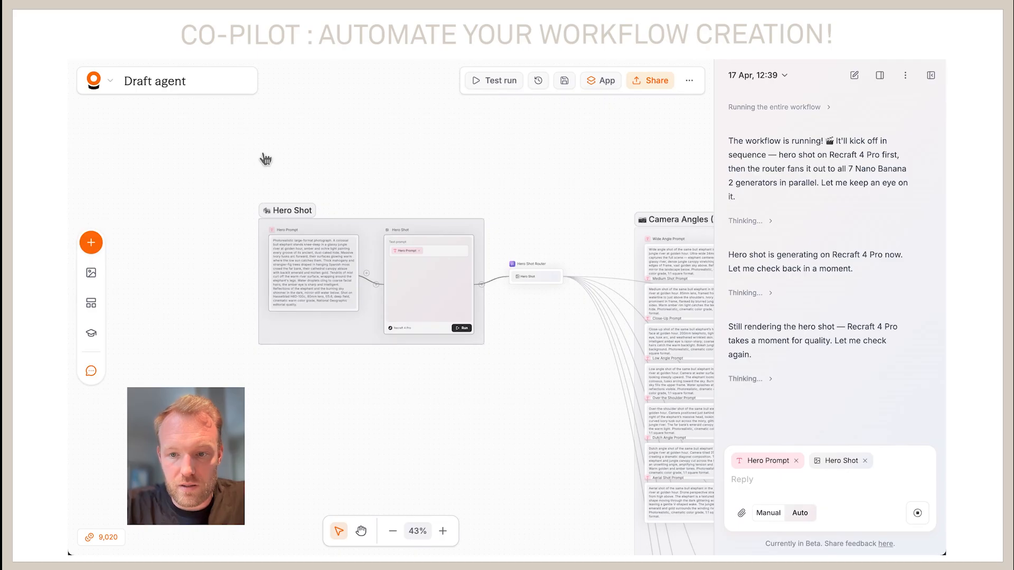
Check the running workflow's nodes on the canvas and look closely at the Hero Prompt text
{"action": "scroll", "coordinate": [265, 159], "scroll_direction": "down", "scroll_amount": 4}
{"action": "scroll", "coordinate": [452, 351], "scroll_direction": "down", "scroll_amount": 2}
{"action": "scroll", "coordinate": [453, 350], "scroll_direction": "right", "scroll_amount": 2}
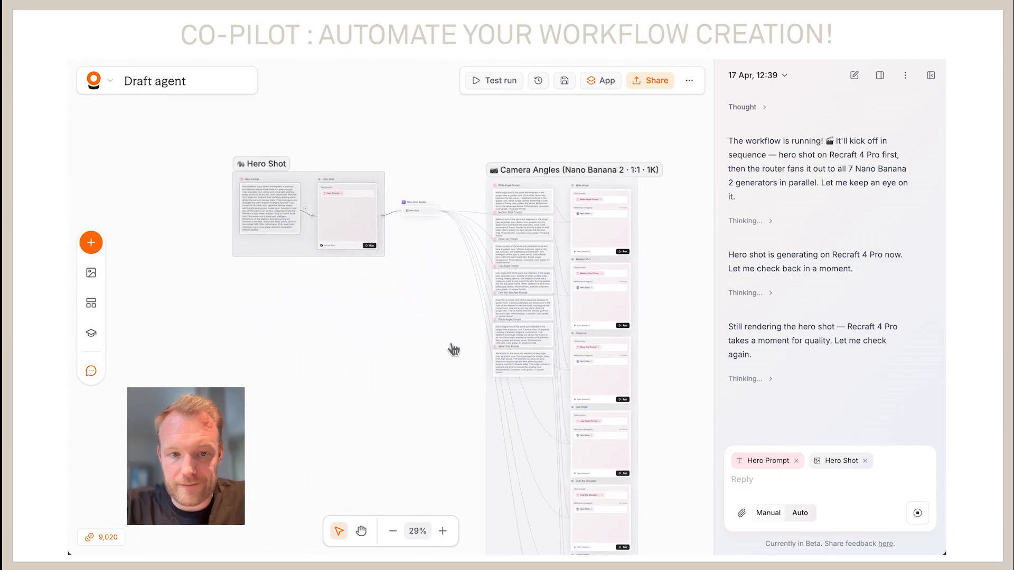
{"action": "scroll", "coordinate": [454, 350], "scroll_direction": "right", "scroll_amount": 1}
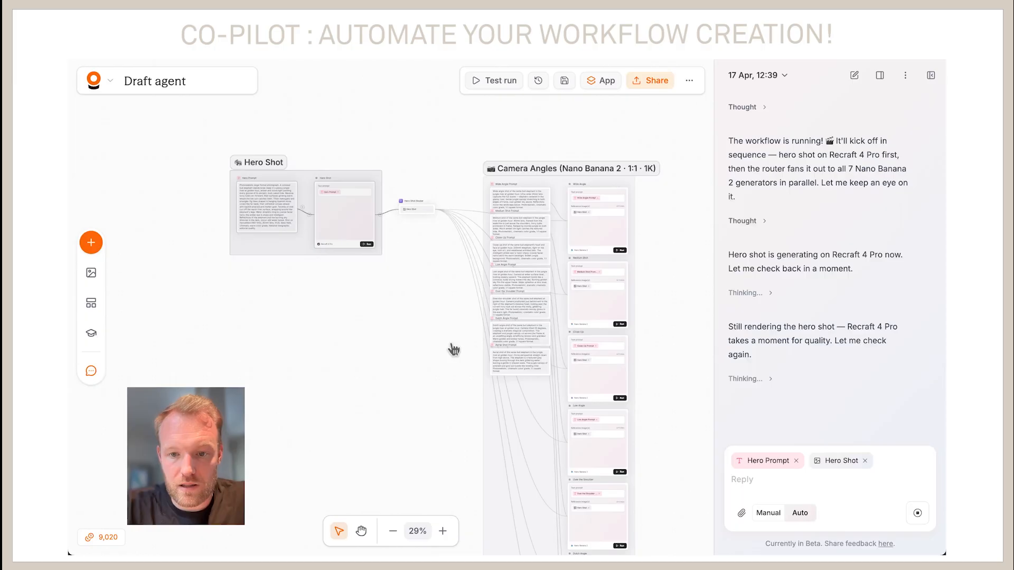
{"action": "left_click", "coordinate": [490, 421]}
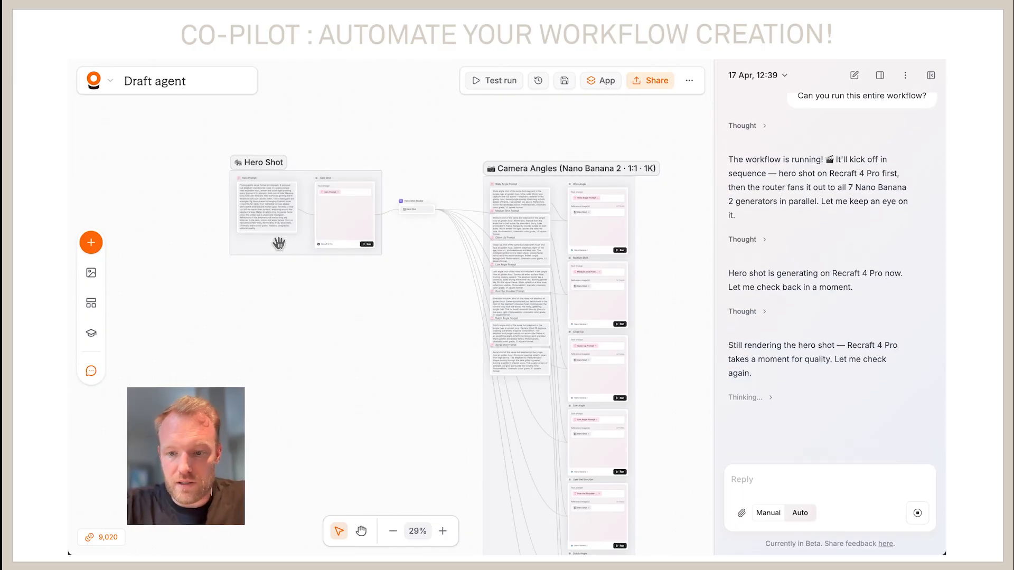
{"action": "left_click", "coordinate": [297, 223]}
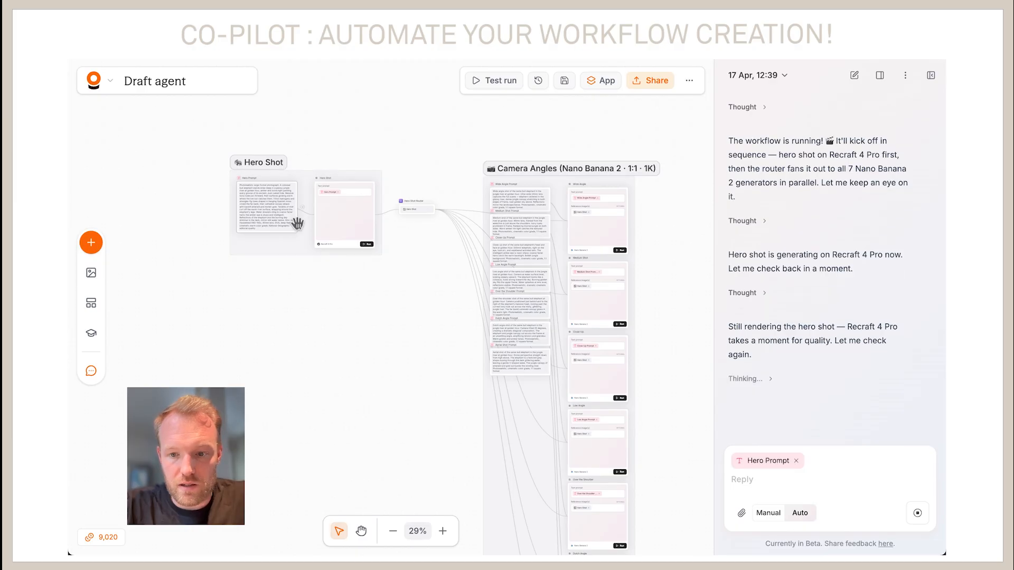
{"action": "scroll", "coordinate": [297, 223], "scroll_direction": "up", "scroll_amount": 5}
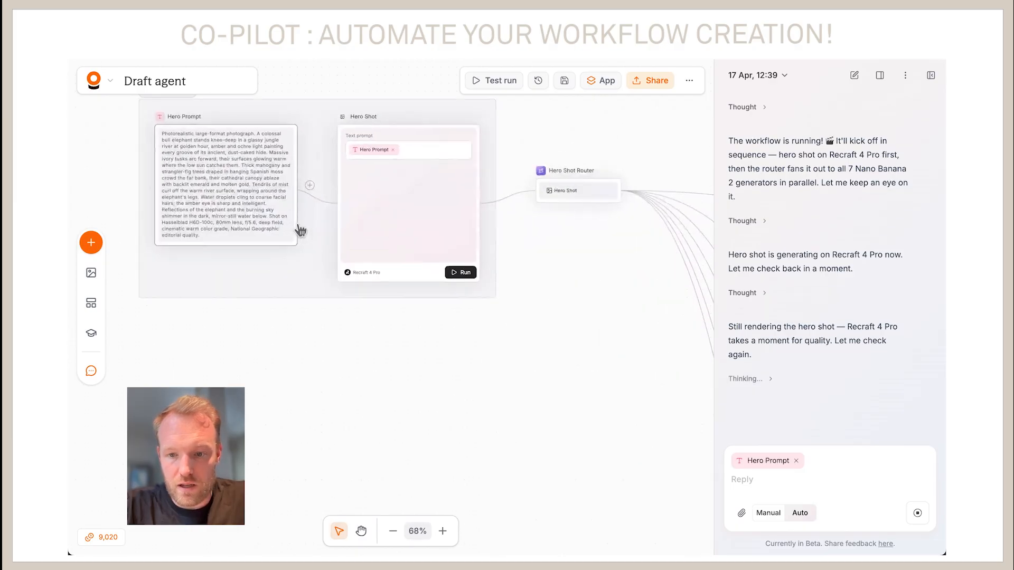
{"action": "left_click", "coordinate": [749, 479]}
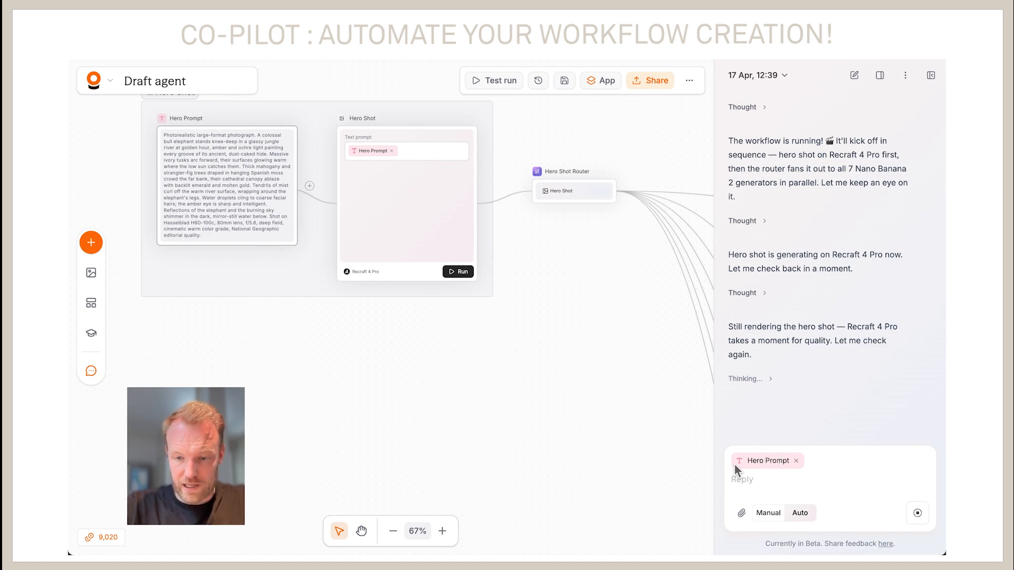
Draft a chat request to change the prompts with the Hero Shot node as context, and close that node's settings
{"action": "left_click", "coordinate": [406, 272]}
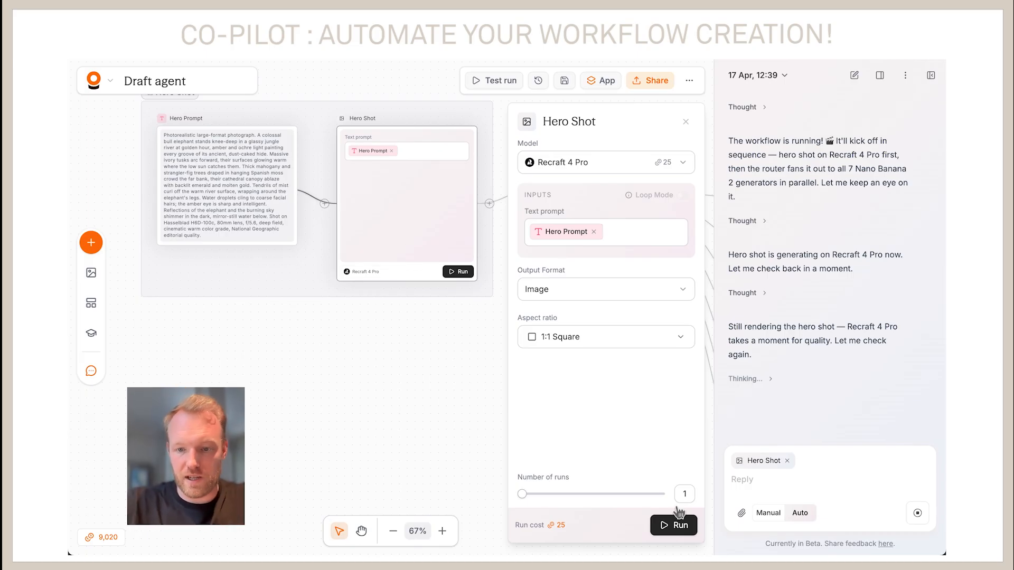
{"action": "left_click", "coordinate": [752, 479]}
{"action": "type", "text": "Change the promot"}
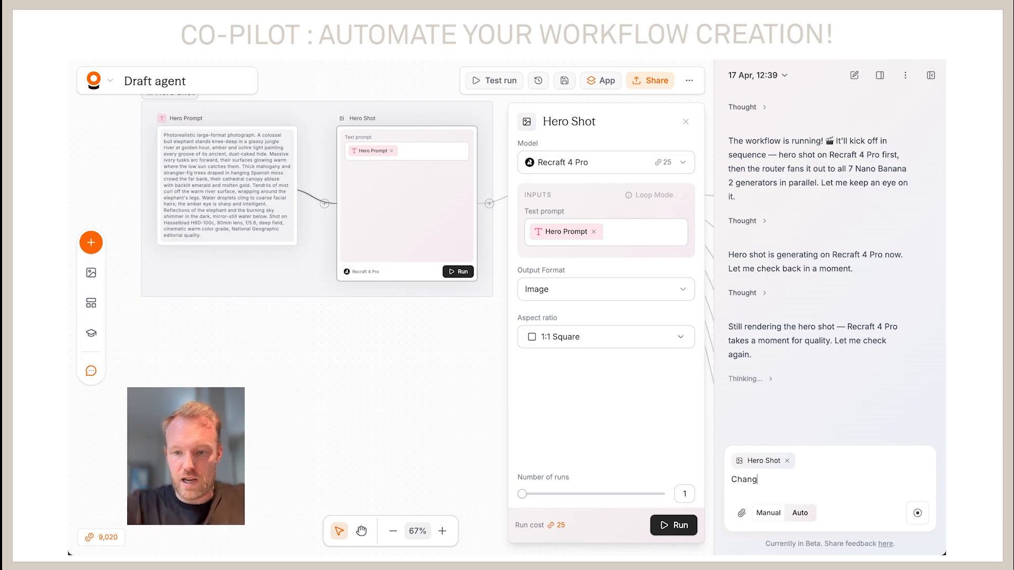
{"action": "key", "text": "BackSpace"}
{"action": "key", "text": "BackSpace"}
{"action": "type", "text": "pt here"}
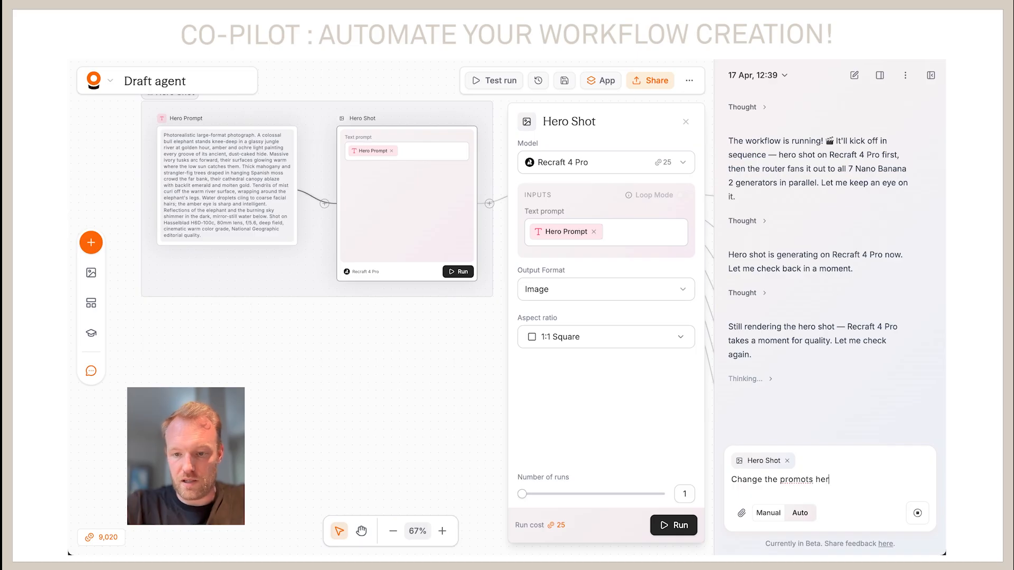
{"action": "key", "text": "Return"}
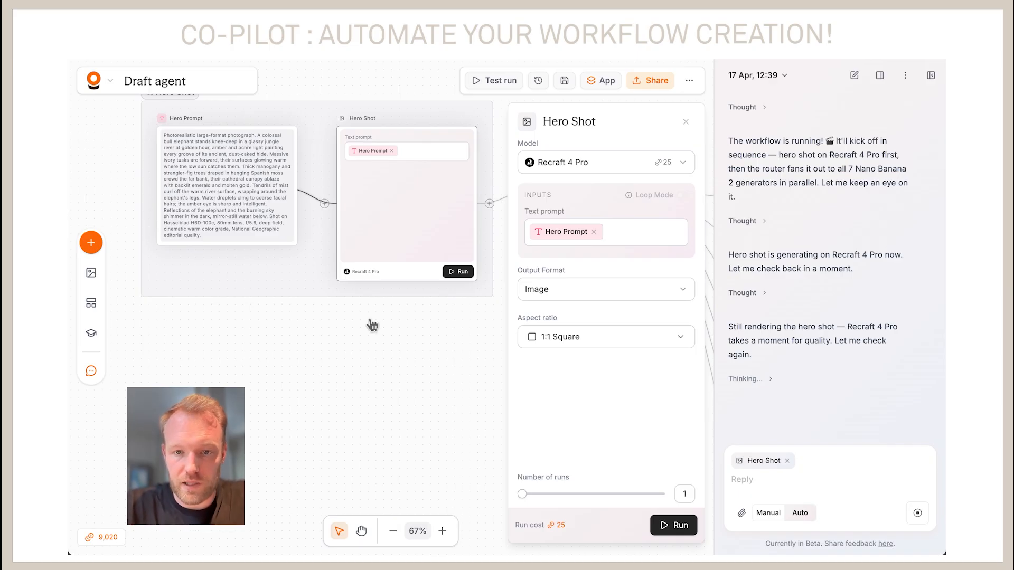
{"action": "left_click", "coordinate": [685, 121]}
{"action": "scroll", "coordinate": [478, 323], "scroll_direction": "down", "scroll_amount": 5}
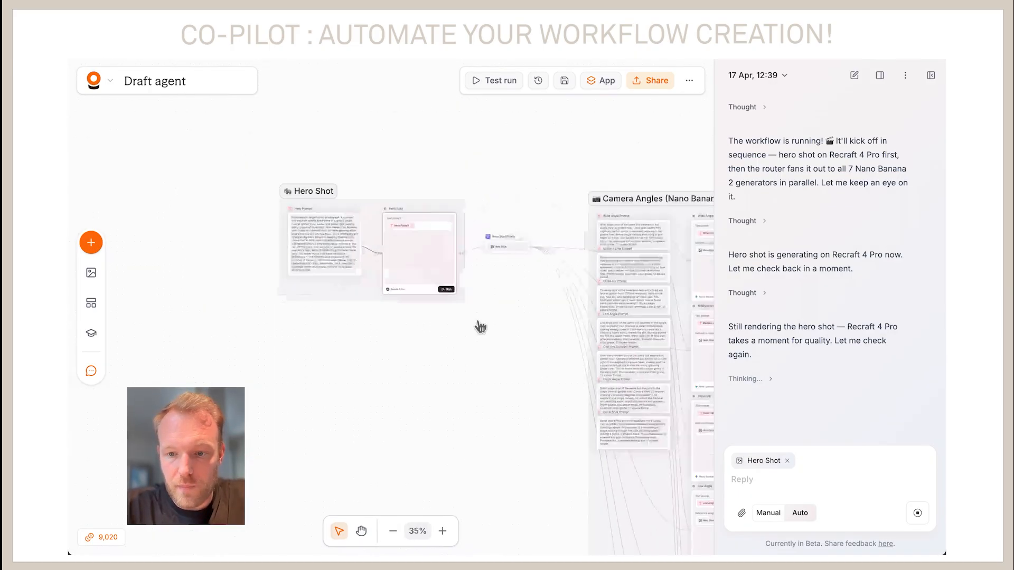
{"action": "scroll", "coordinate": [480, 329], "scroll_direction": "right", "scroll_amount": 3}
{"action": "scroll", "coordinate": [480, 329], "scroll_direction": "down", "scroll_amount": 2}
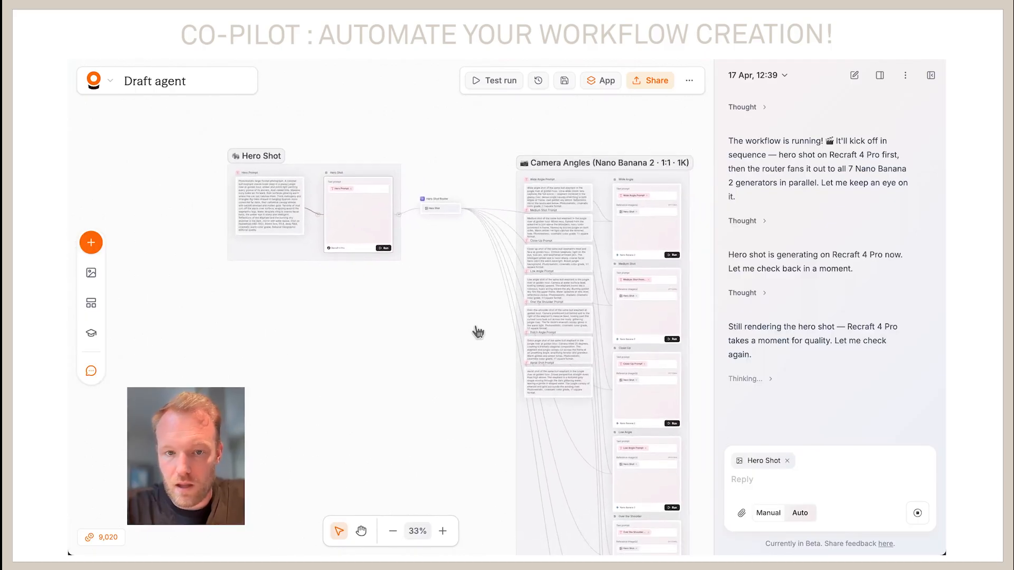
{"action": "scroll", "coordinate": [478, 332], "scroll_direction": "down", "scroll_amount": 2}
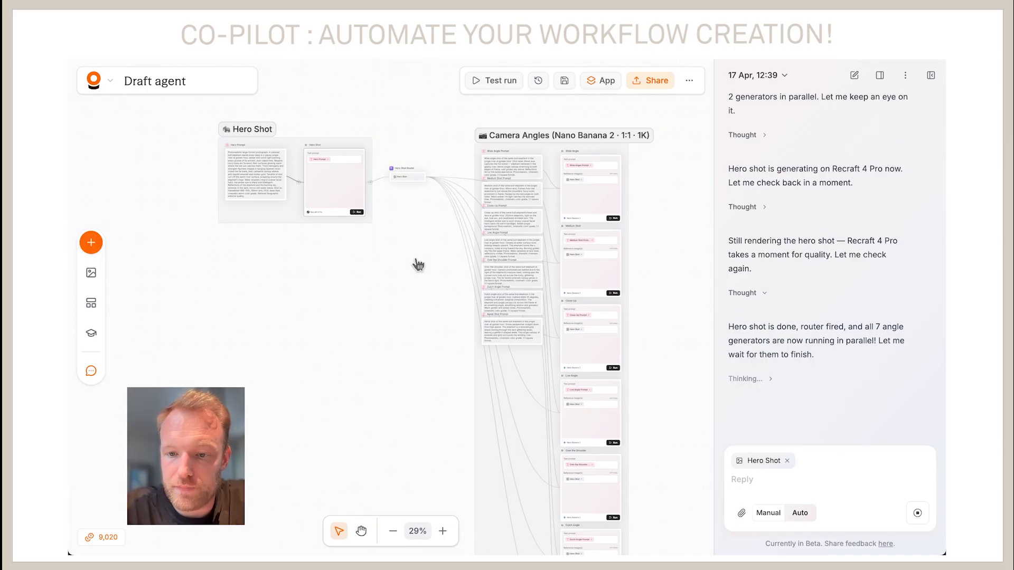
Shift the Hero Shot group slightly lower, centre the Hero Shot Router between the two groups, and remove the router from the chat context
{"action": "scroll", "coordinate": [418, 265], "scroll_direction": "down", "scroll_amount": 5}
{"action": "left_click_drag", "start_coordinate": [321, 141], "coordinate": [399, 228]}
{"action": "left_click", "coordinate": [461, 197]}
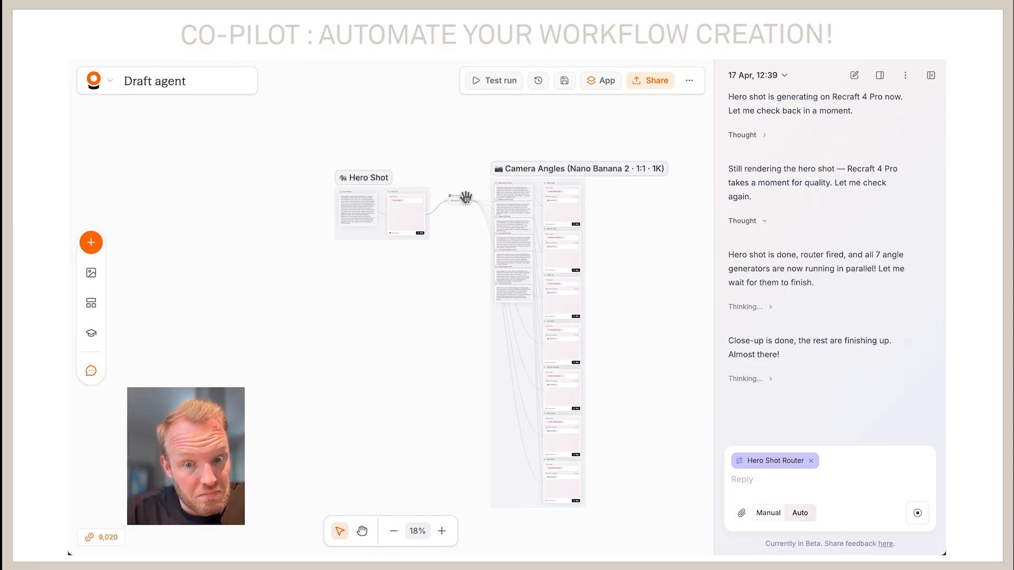
{"action": "left_click", "coordinate": [811, 461]}
{"action": "left_click_drag", "start_coordinate": [331, 112], "coordinate": [643, 520]}
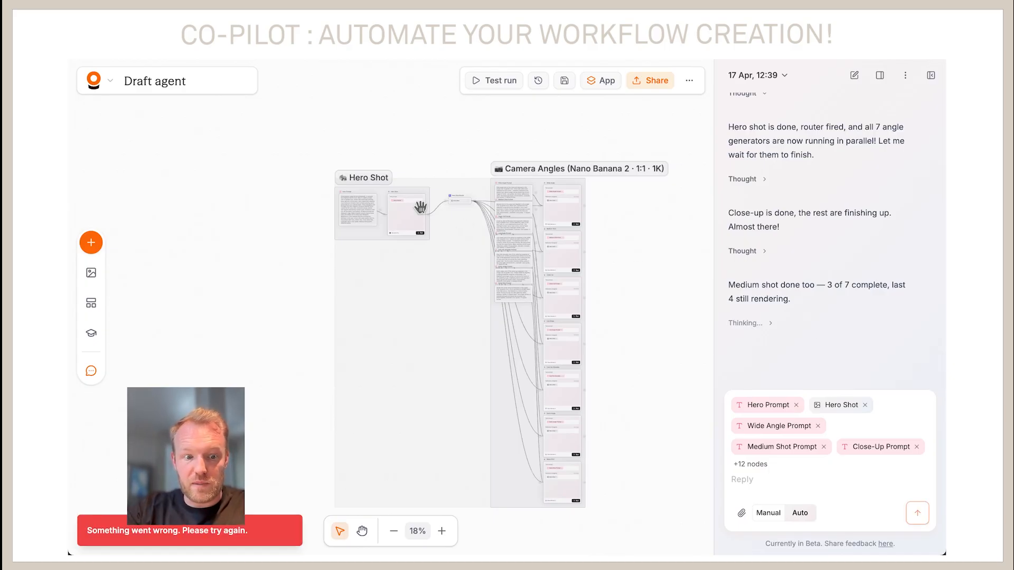
{"action": "scroll", "coordinate": [343, 136], "scroll_direction": "down", "scroll_amount": 2}
{"action": "scroll", "coordinate": [343, 136], "scroll_direction": "right", "scroll_amount": 2}
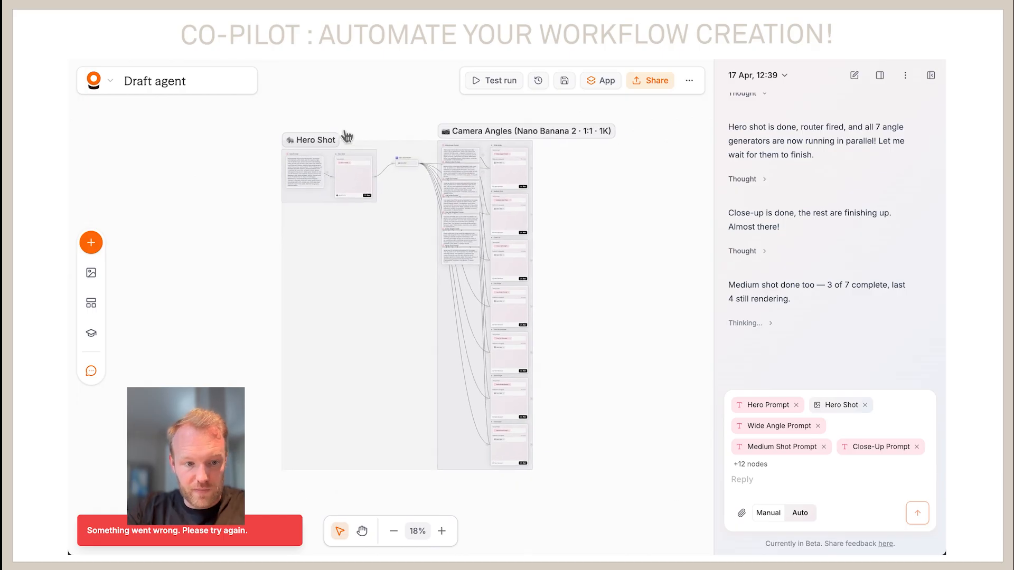
{"action": "left_click", "coordinate": [247, 211]}
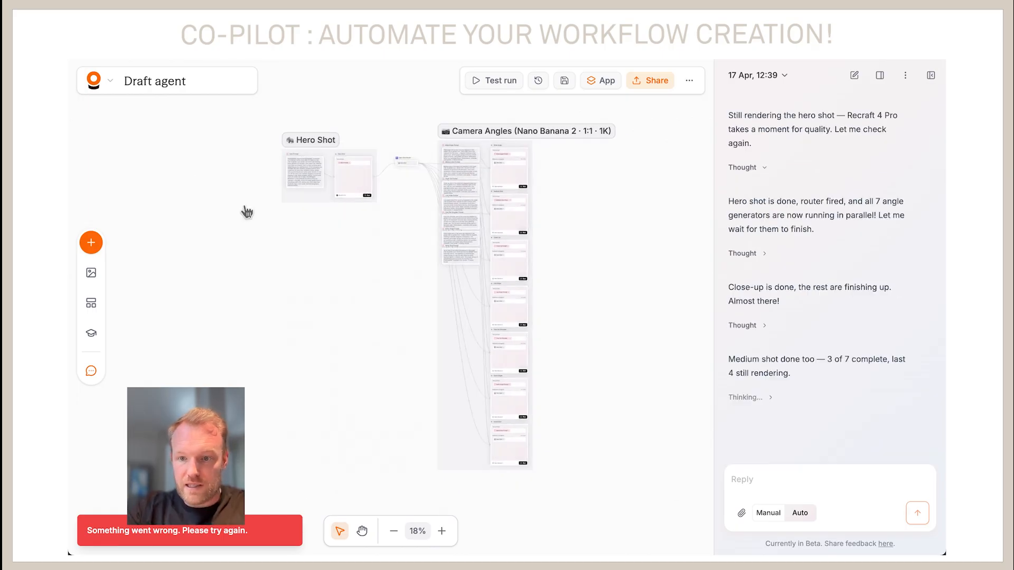
Reload the workflow page in the browser
{"action": "scroll", "coordinate": [396, 215], "scroll_direction": "up", "scroll_amount": 2}
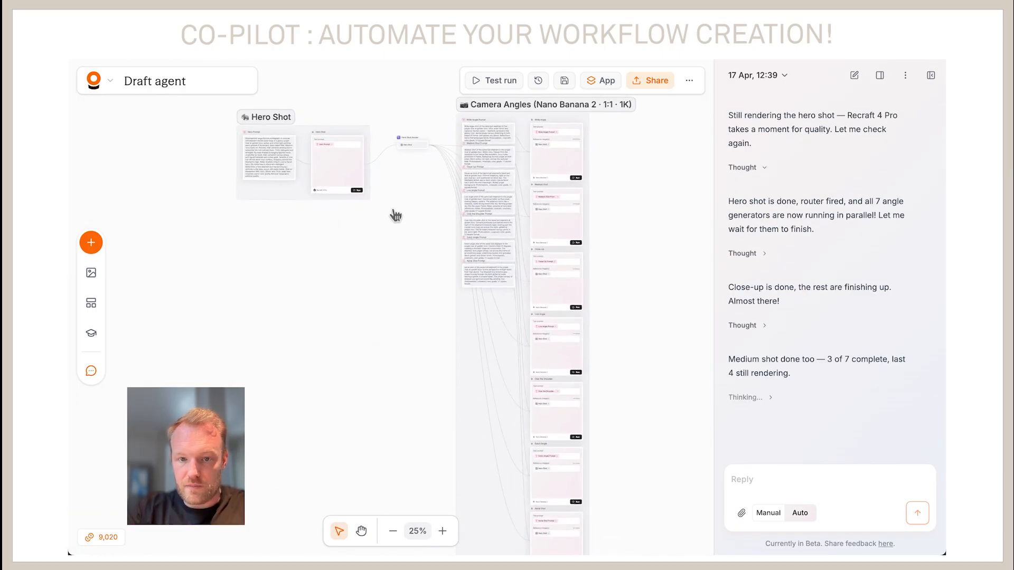
{"action": "scroll", "coordinate": [395, 215], "scroll_direction": "down", "scroll_amount": 3}
{"action": "left_click", "coordinate": [431, 52]}
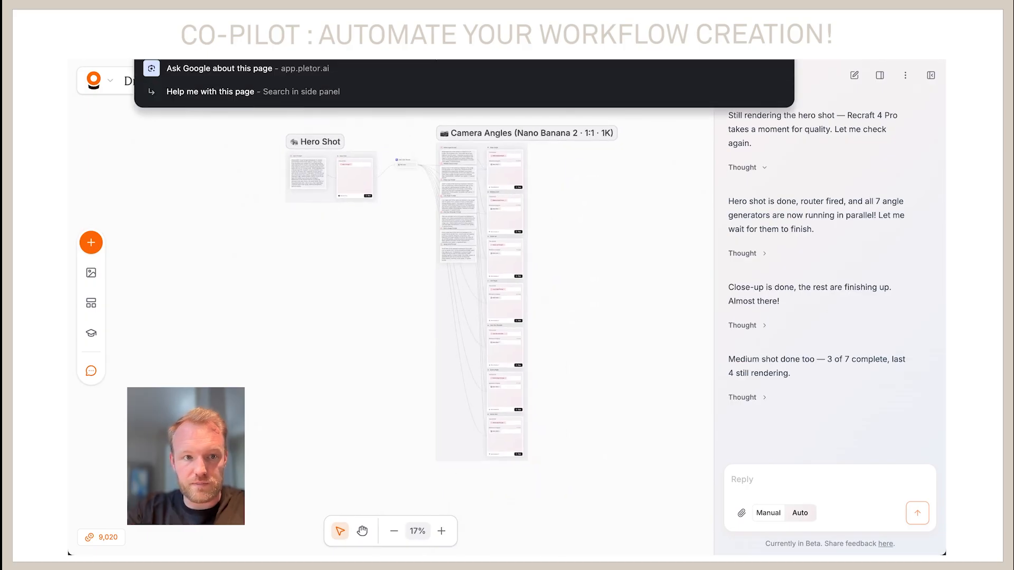
{"action": "key", "text": "Return"}
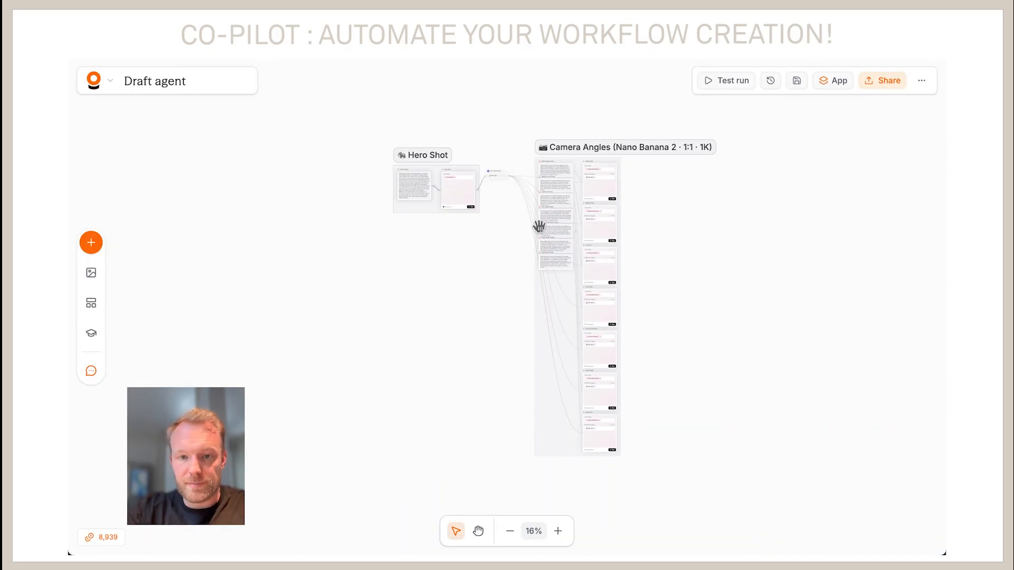
Reopen the co-pilot chat and run the Hero Shot node to generate its image
{"action": "scroll", "coordinate": [507, 194], "scroll_direction": "up", "scroll_amount": 3}
{"action": "scroll", "coordinate": [508, 196], "scroll_direction": "up", "scroll_amount": 3}
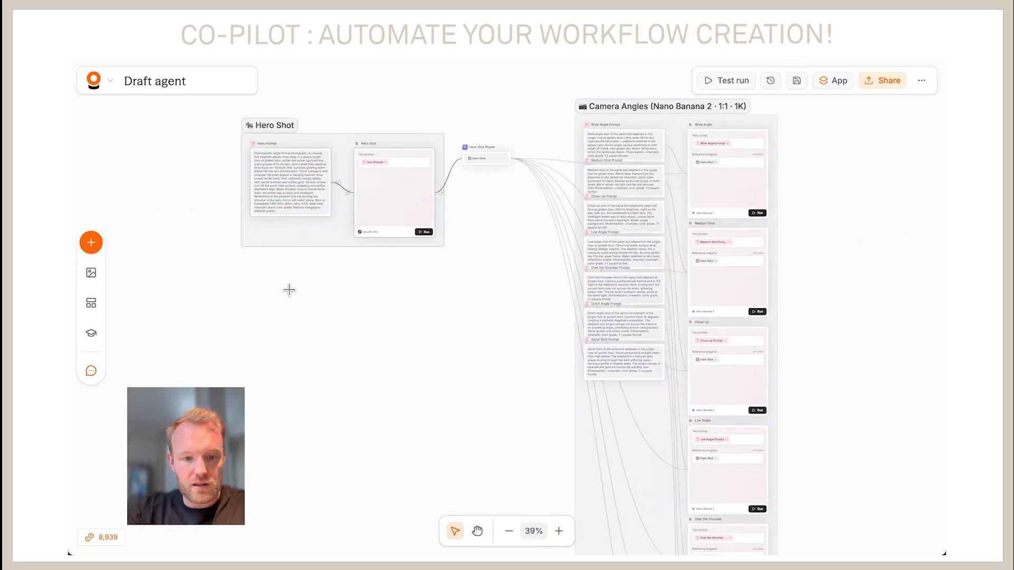
{"action": "left_click", "coordinate": [98, 376]}
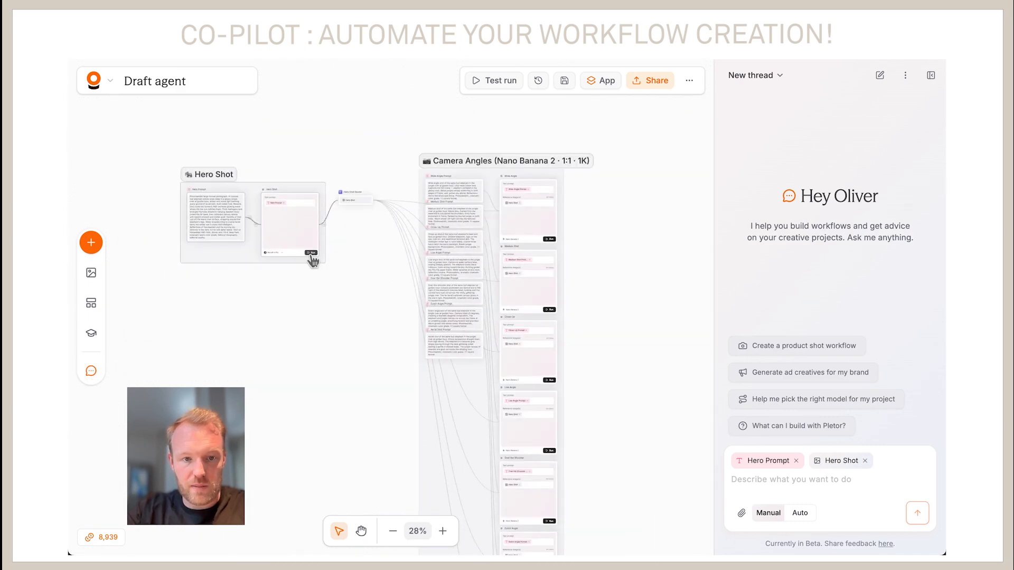
{"action": "scroll", "coordinate": [317, 279], "scroll_direction": "up", "scroll_amount": 5}
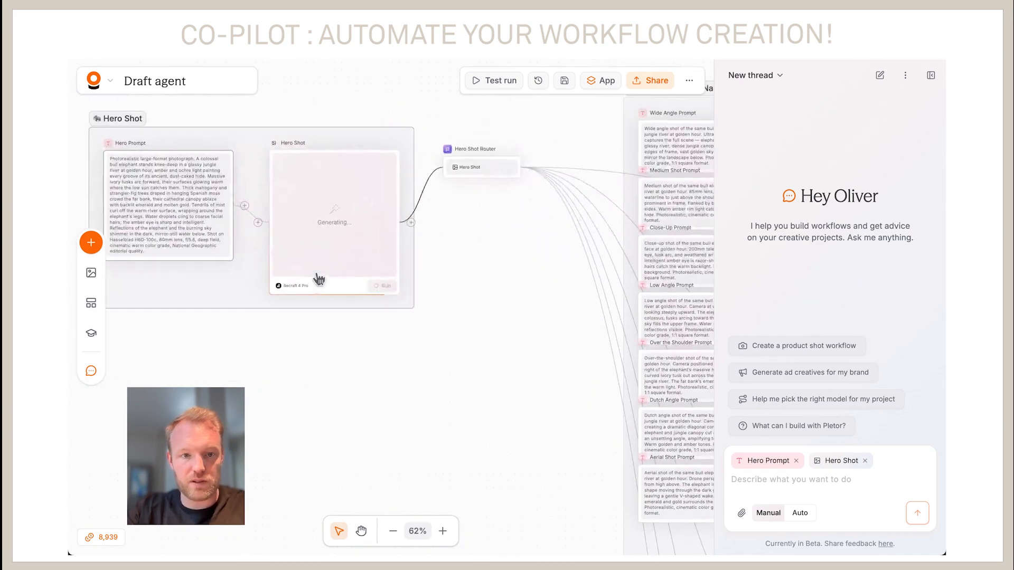
{"action": "scroll", "coordinate": [316, 279], "scroll_direction": "down", "scroll_amount": 3}
{"action": "scroll", "coordinate": [351, 360], "scroll_direction": "down", "scroll_amount": 1}
{"action": "scroll", "coordinate": [352, 361], "scroll_direction": "right", "scroll_amount": 1}
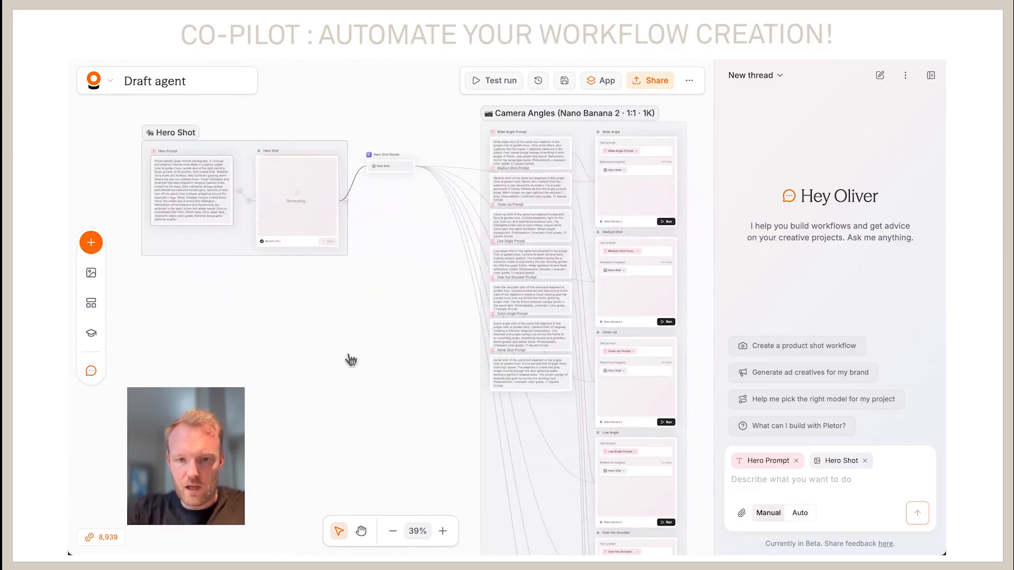
Spread the seven prompt nodes down the Camera Angles group so each sits beside its matching image generator
{"action": "scroll", "coordinate": [375, 320], "scroll_direction": "down", "scroll_amount": 4}
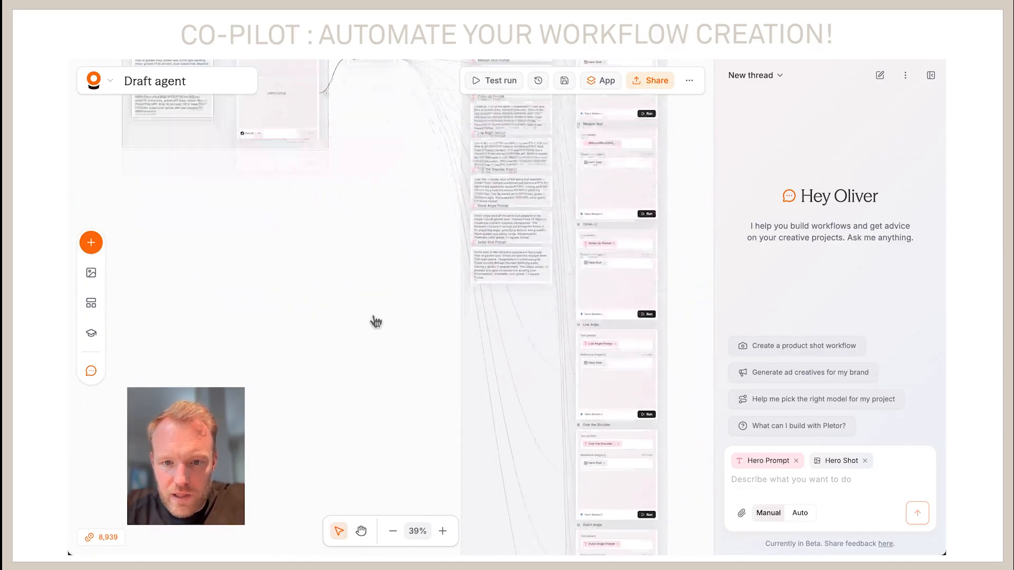
{"action": "left_click_drag", "start_coordinate": [437, 298], "coordinate": [440, 479]}
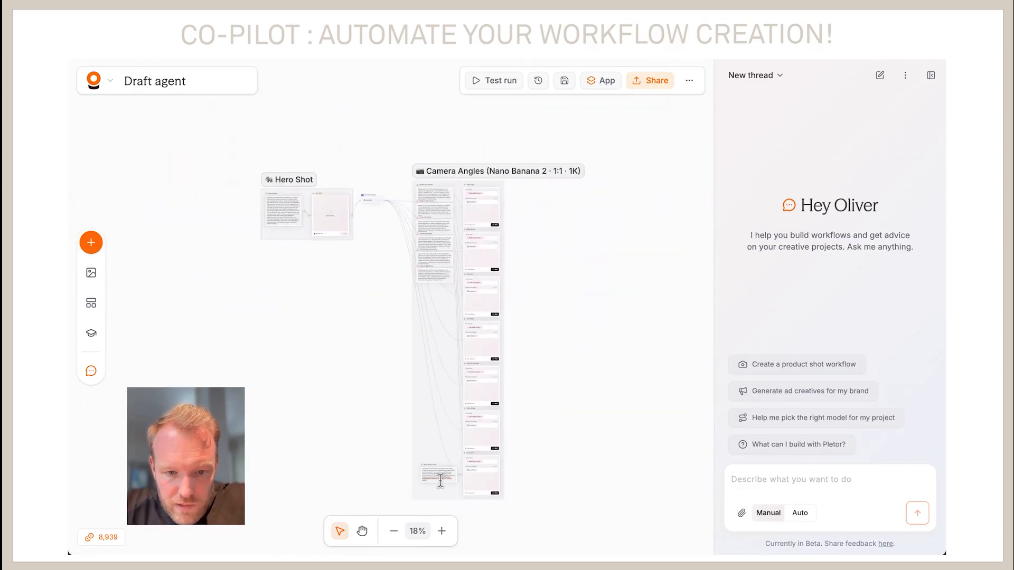
{"action": "left_click_drag", "start_coordinate": [433, 283], "coordinate": [418, 432]}
{"action": "left_click_drag", "start_coordinate": [424, 261], "coordinate": [423, 387]}
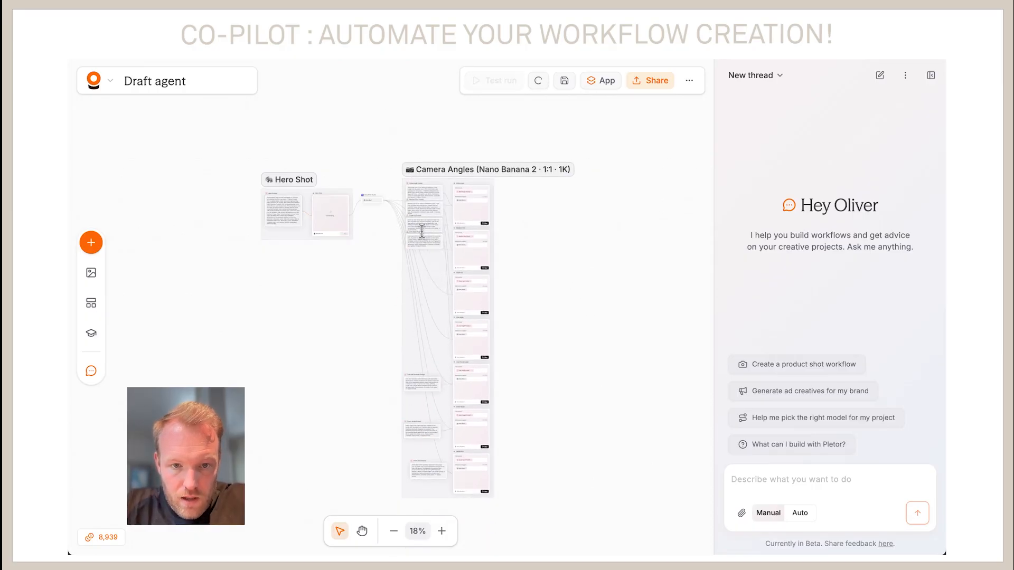
{"action": "left_click_drag", "start_coordinate": [421, 237], "coordinate": [421, 300]}
{"action": "left_click_drag", "start_coordinate": [419, 210], "coordinate": [423, 250]}
{"action": "left_click_drag", "start_coordinate": [424, 197], "coordinate": [423, 214]}
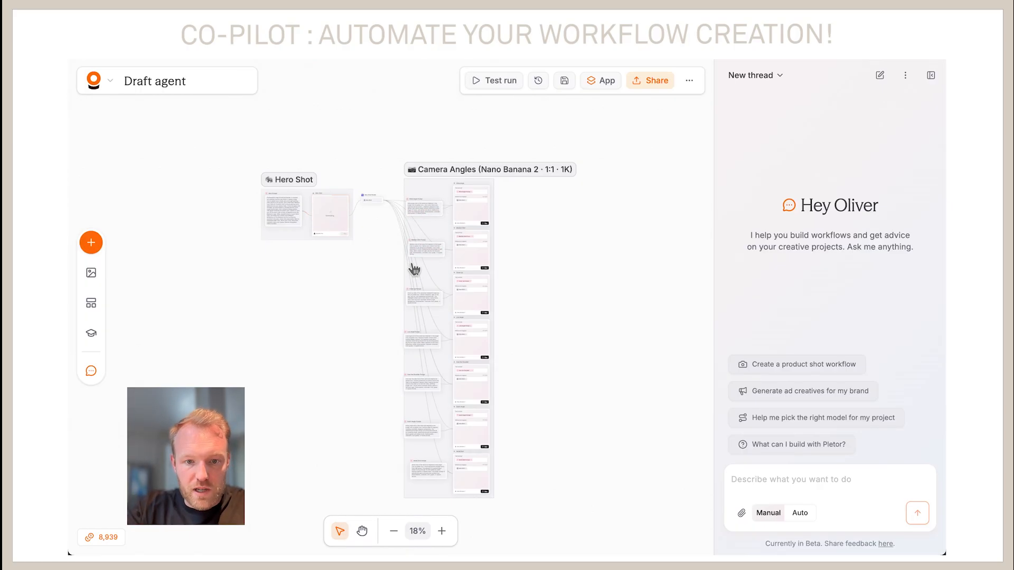
{"action": "left_click_drag", "start_coordinate": [401, 269], "coordinate": [384, 269]}
{"action": "scroll", "coordinate": [323, 206], "scroll_direction": "up", "scroll_amount": 5}
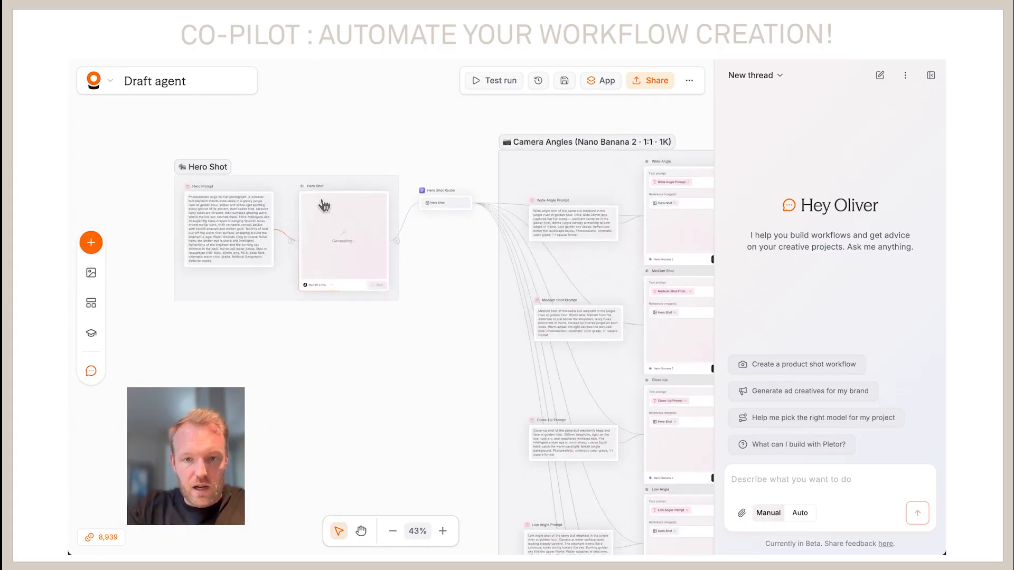
{"action": "scroll", "coordinate": [323, 206], "scroll_direction": "down", "scroll_amount": 5}
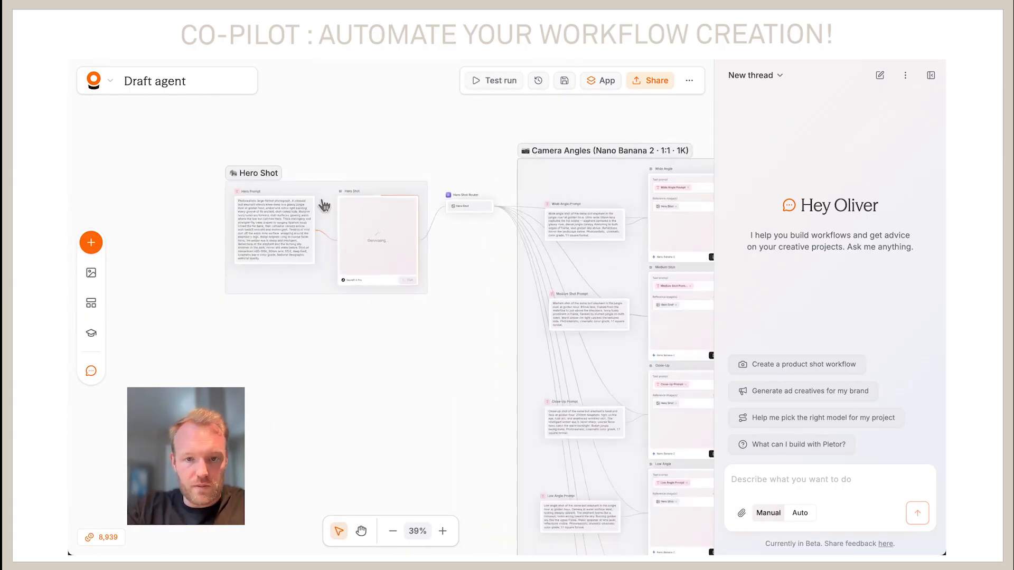
{"action": "scroll", "coordinate": [412, 315], "scroll_direction": "down", "scroll_amount": 2}
{"action": "scroll", "coordinate": [410, 312], "scroll_direction": "down", "scroll_amount": 1}
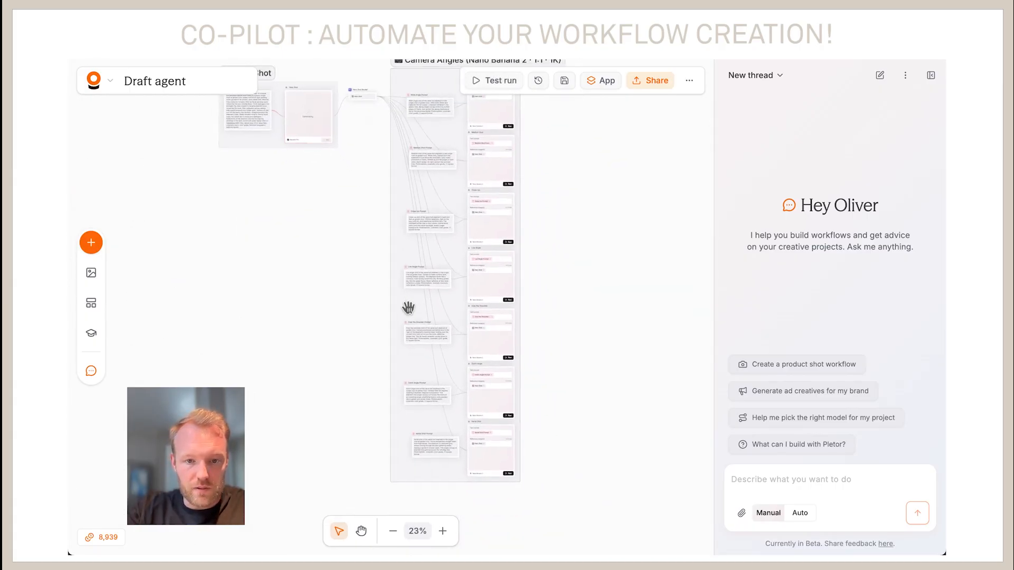
{"action": "scroll", "coordinate": [410, 315], "scroll_direction": "up", "scroll_amount": 5}
{"action": "scroll", "coordinate": [411, 315], "scroll_direction": "up", "scroll_amount": 3}
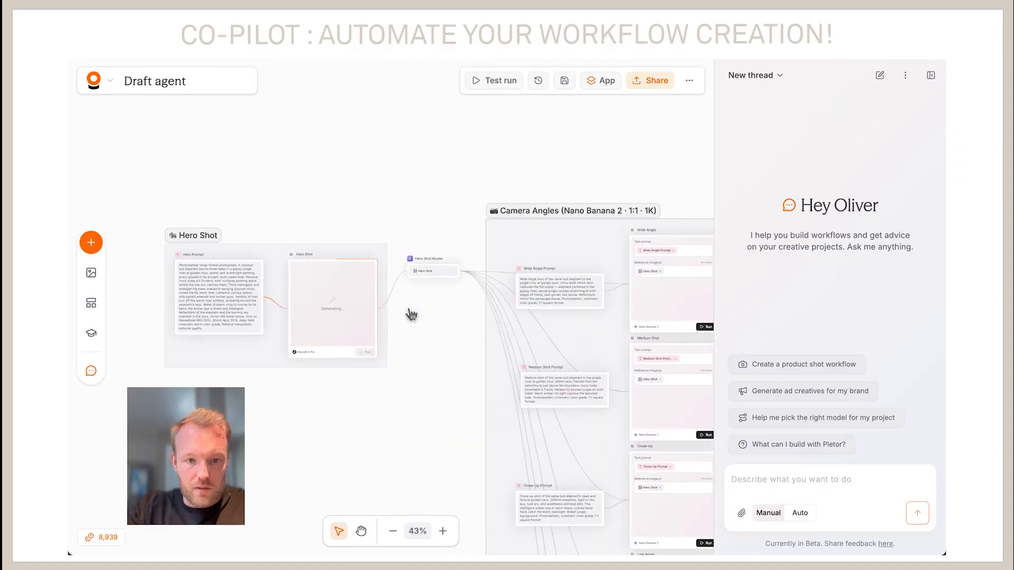
{"action": "scroll", "coordinate": [411, 316], "scroll_direction": "down", "scroll_amount": 3}
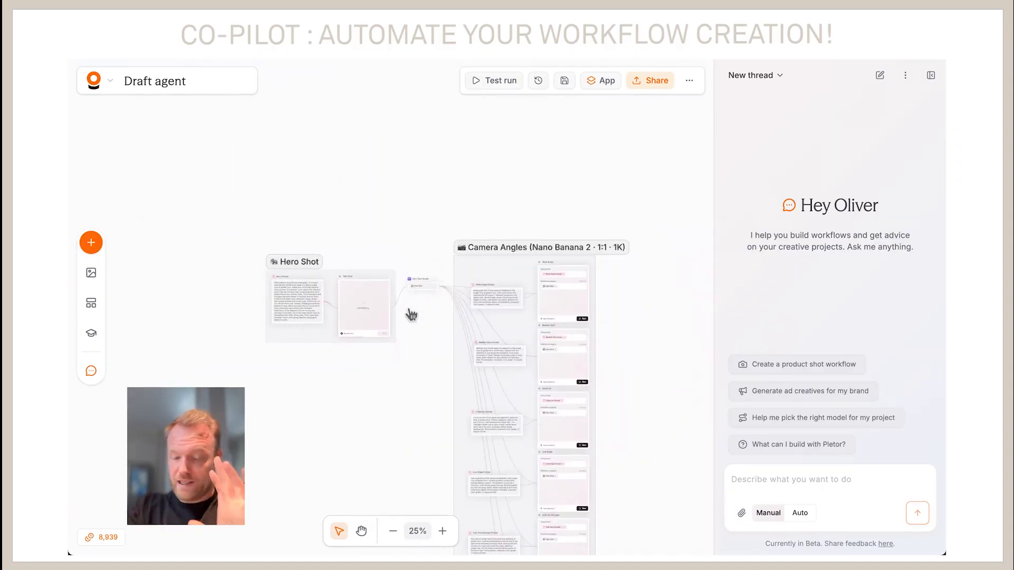
{"action": "scroll", "coordinate": [412, 315], "scroll_direction": "down", "scroll_amount": 2}
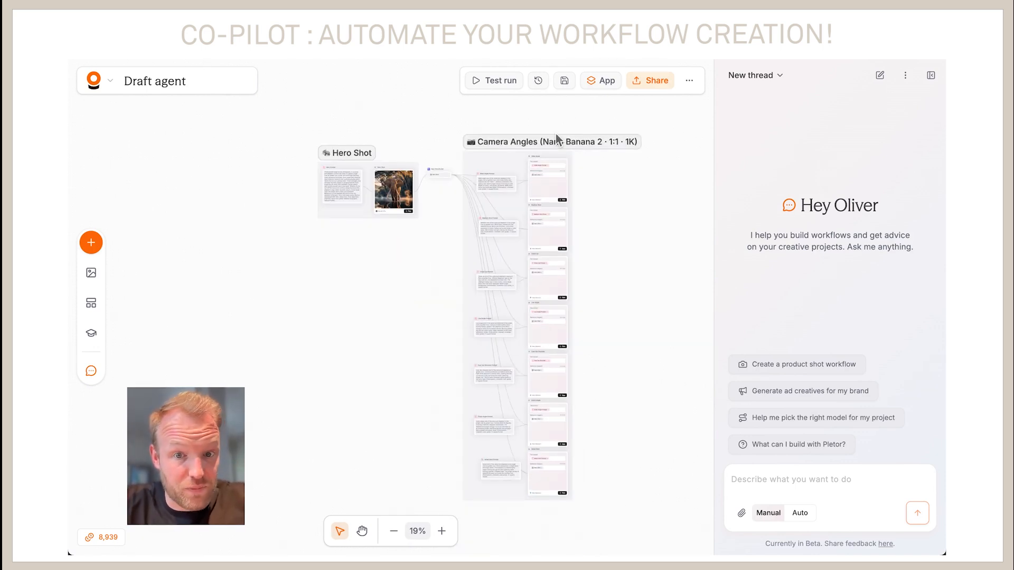
Examine the generated Hero Shot image alongside its Hero Prompt text
{"action": "scroll", "coordinate": [513, 200], "scroll_direction": "up", "scroll_amount": 2}
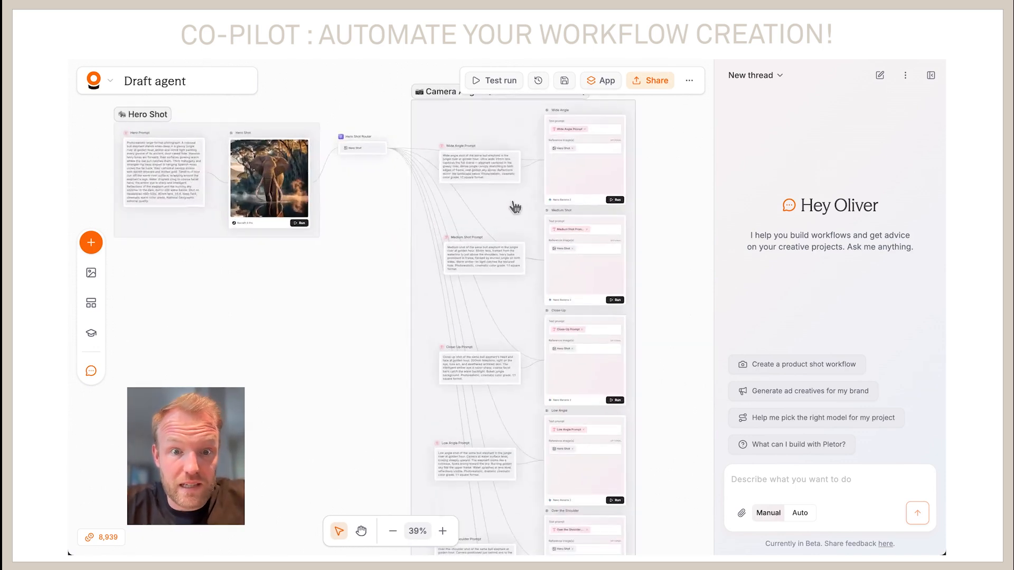
{"action": "scroll", "coordinate": [271, 227], "scroll_direction": "up", "scroll_amount": 5}
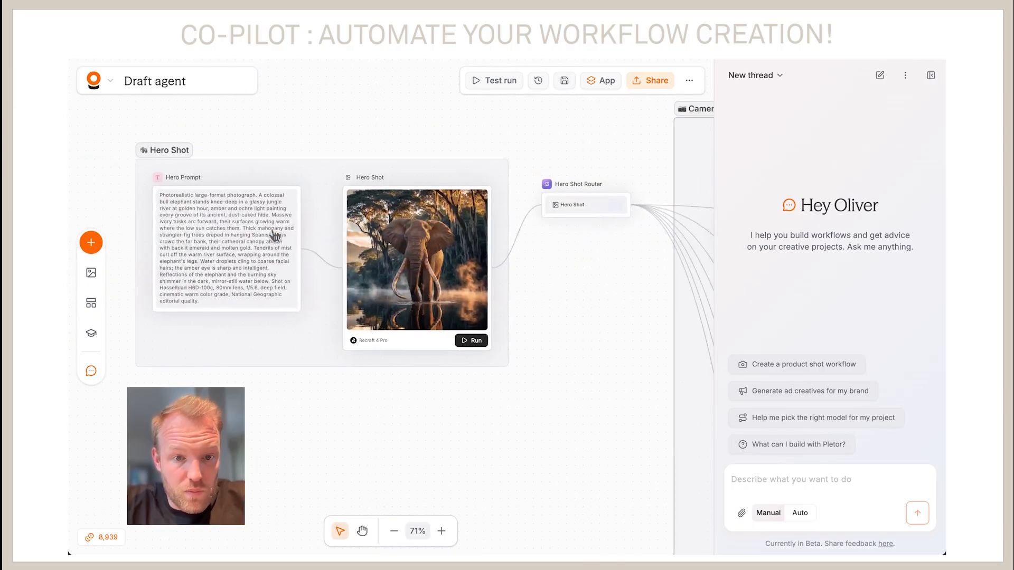
{"action": "scroll", "coordinate": [363, 246], "scroll_direction": "up", "scroll_amount": 5}
{"action": "scroll", "coordinate": [363, 247], "scroll_direction": "down", "scroll_amount": 5}
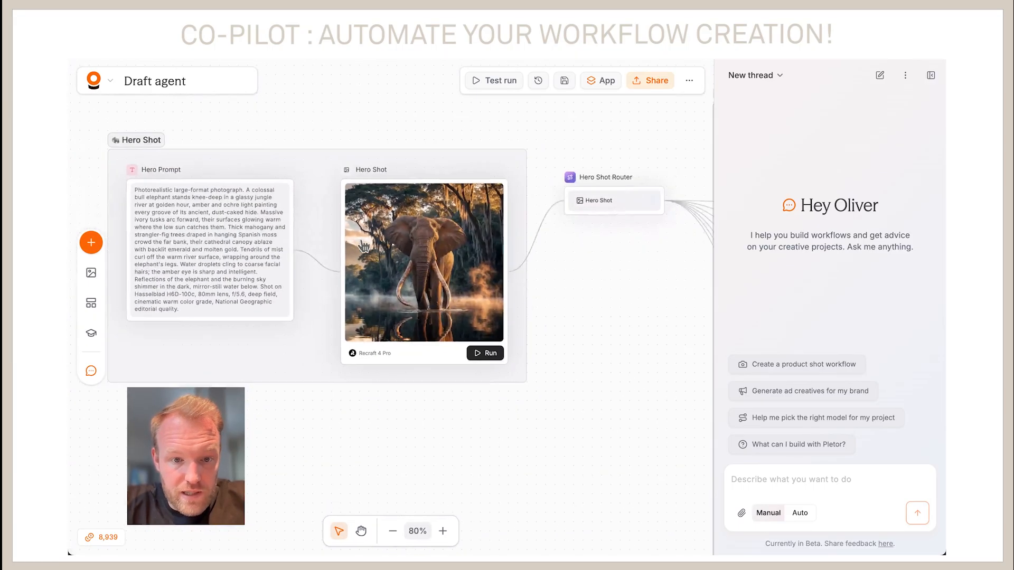
Run the whole Camera Angles group to generate all seven camera-angle images from the hero shot
{"action": "scroll", "coordinate": [575, 281], "scroll_direction": "right", "scroll_amount": 3}
{"action": "scroll", "coordinate": [576, 283], "scroll_direction": "down", "scroll_amount": 3}
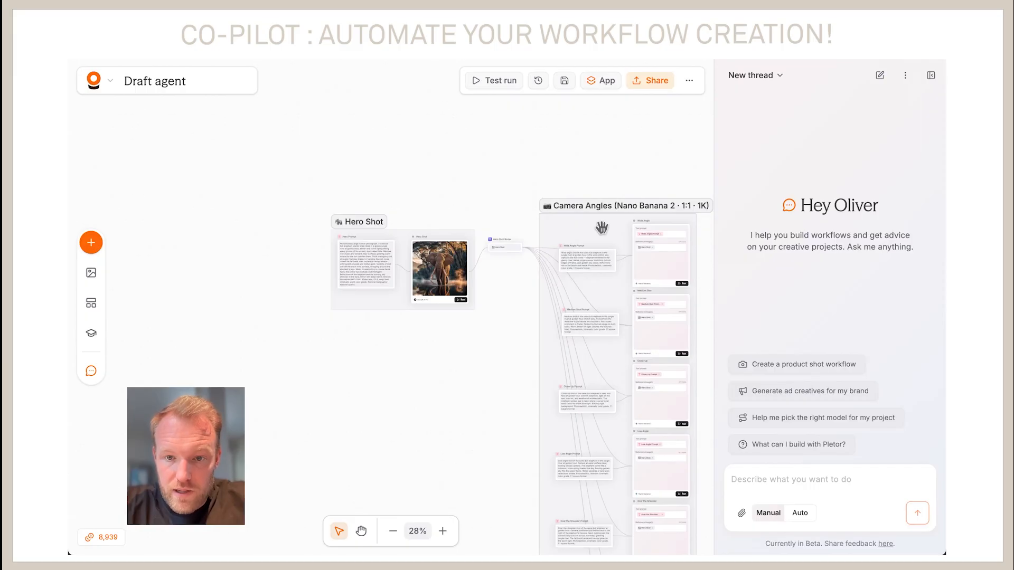
{"action": "scroll", "coordinate": [581, 232], "scroll_direction": "right", "scroll_amount": 3}
{"action": "right_click", "coordinate": [541, 221]}
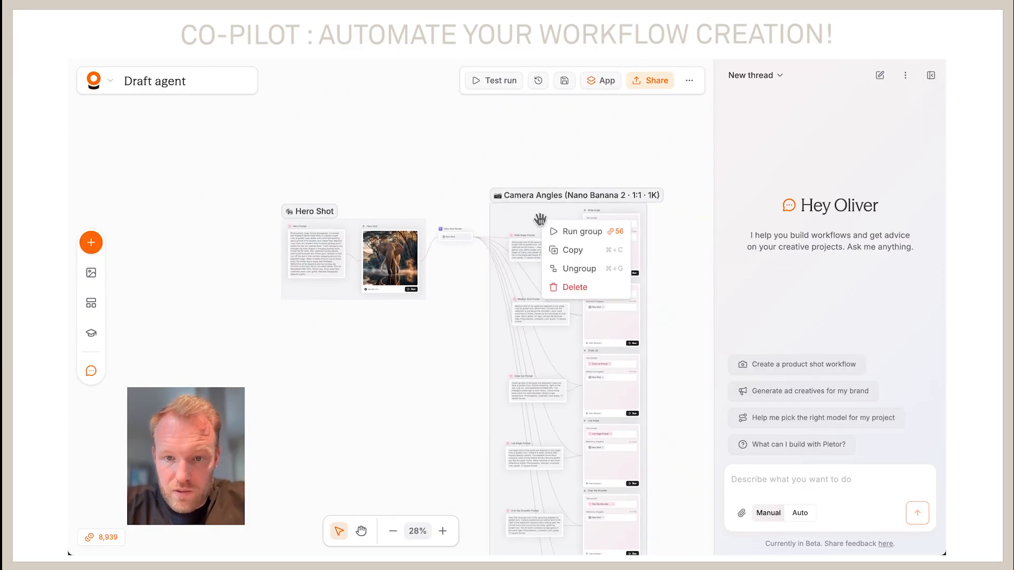
{"action": "left_click", "coordinate": [583, 232]}
{"action": "scroll", "coordinate": [657, 290], "scroll_direction": "down", "scroll_amount": 1}
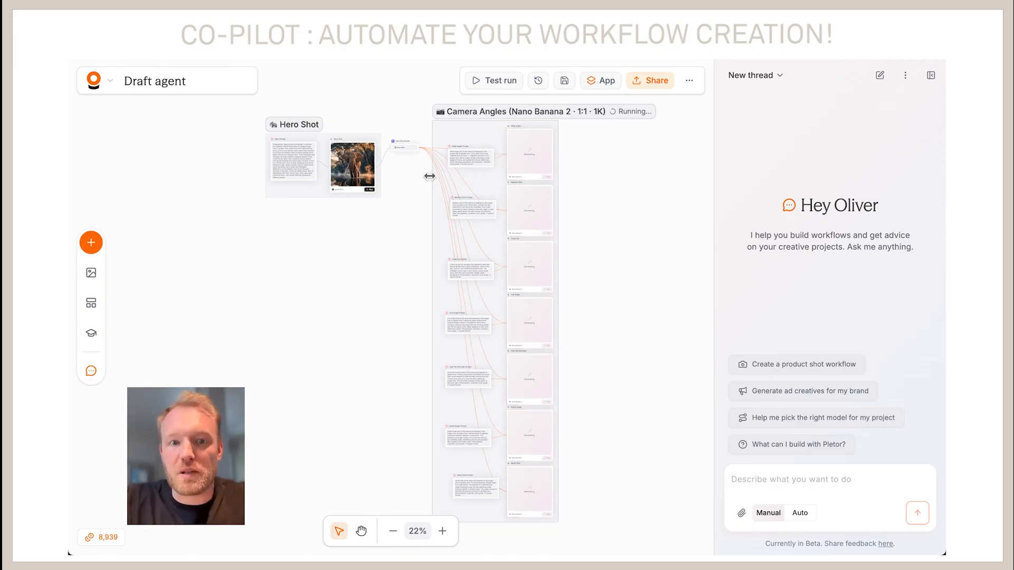
Select the Hero Prompt, Hero Shot and Hero Shot Router nodes together as chat context
{"action": "scroll", "coordinate": [391, 167], "scroll_direction": "up", "scroll_amount": 2}
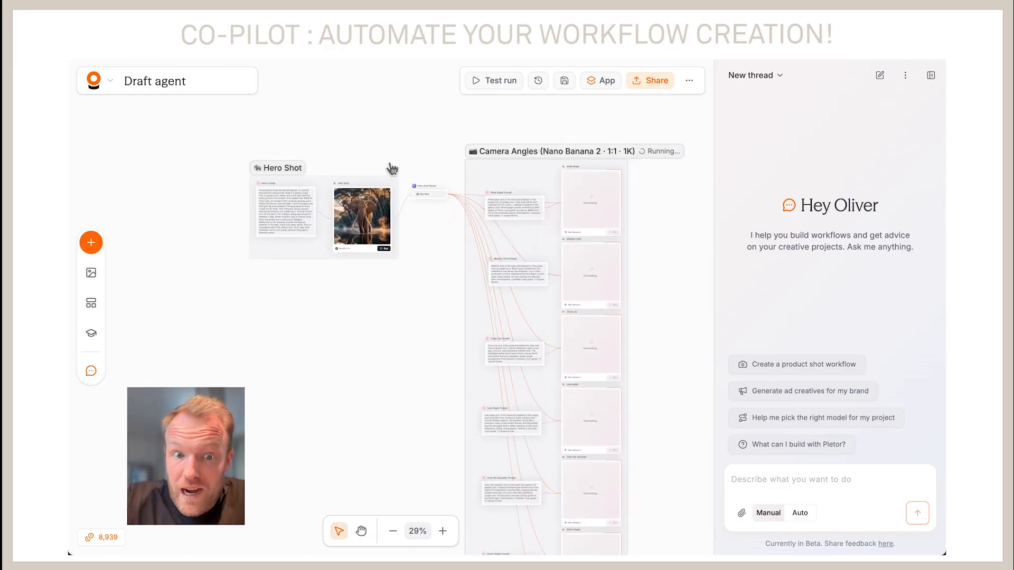
{"action": "scroll", "coordinate": [392, 168], "scroll_direction": "down", "scroll_amount": 5}
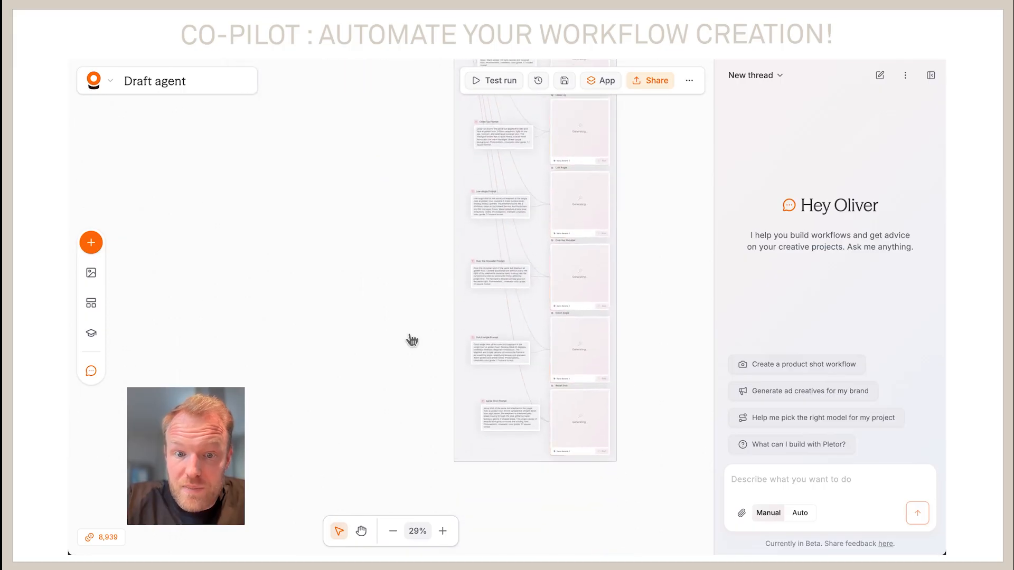
{"action": "scroll", "coordinate": [412, 341], "scroll_direction": "down", "scroll_amount": 1}
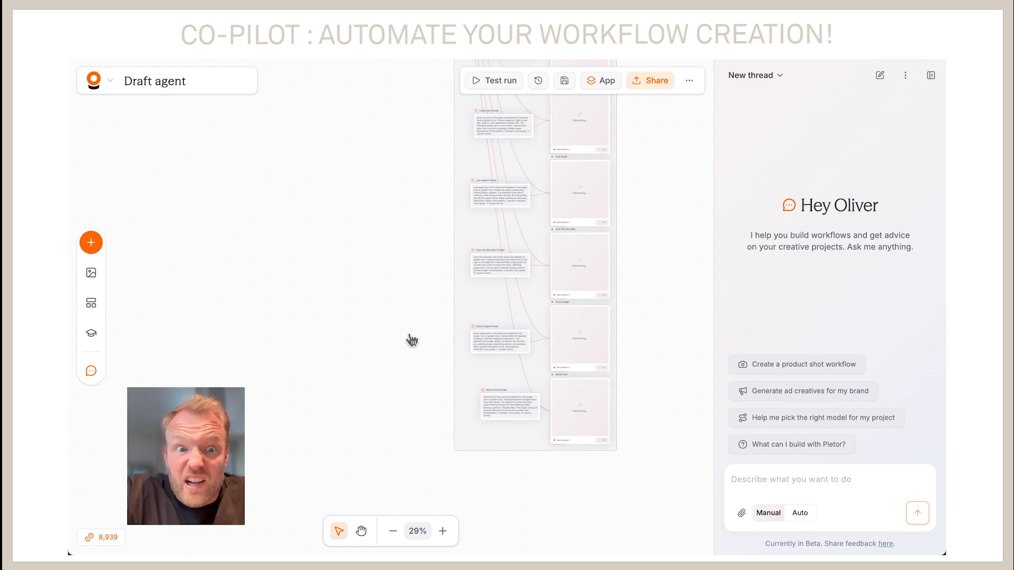
{"action": "scroll", "coordinate": [412, 340], "scroll_direction": "up", "scroll_amount": 5}
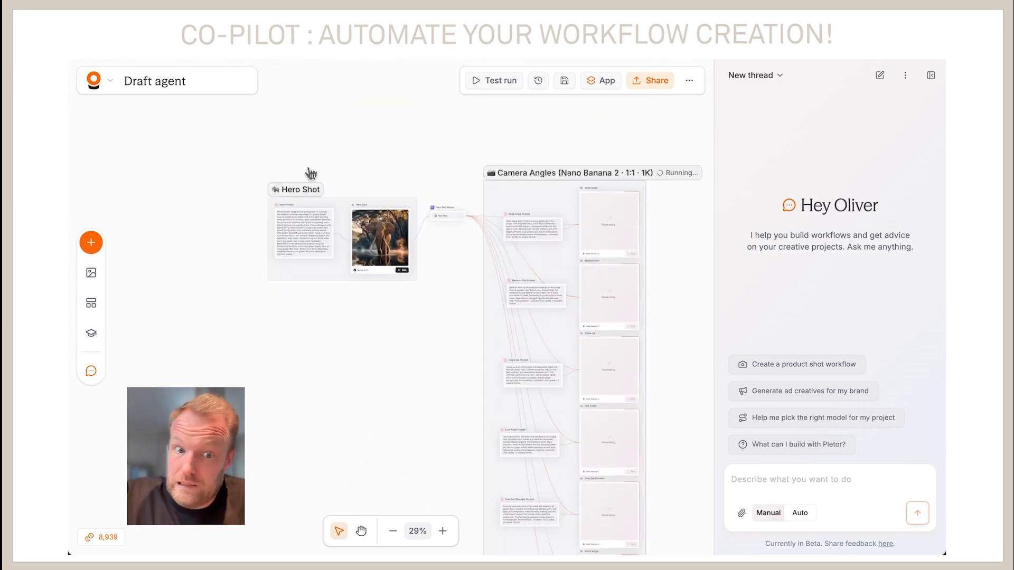
{"action": "left_click_drag", "start_coordinate": [243, 148], "coordinate": [439, 326]}
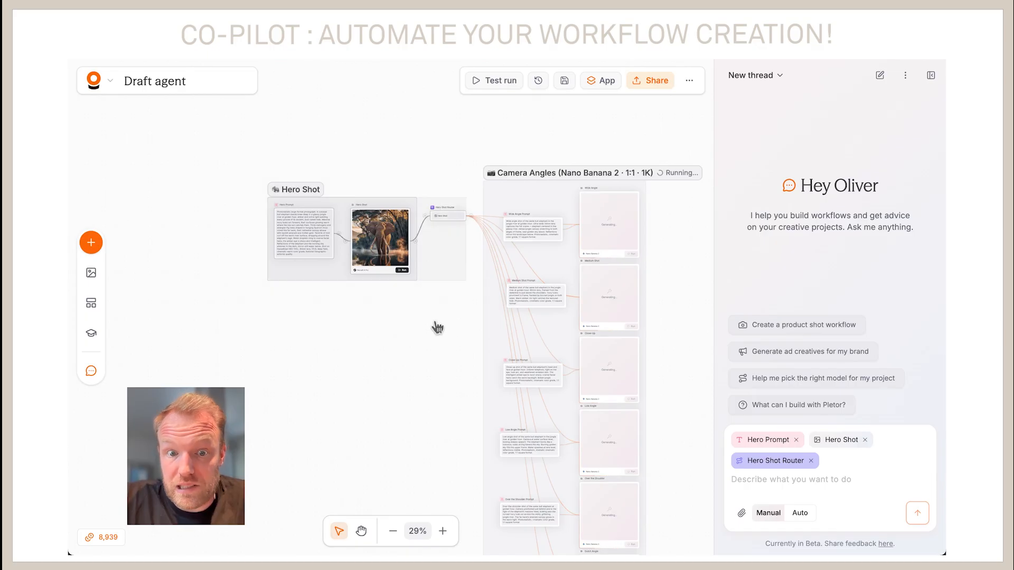
{"action": "scroll", "coordinate": [475, 326], "scroll_direction": "right", "scroll_amount": 1}
{"action": "scroll", "coordinate": [475, 326], "scroll_direction": "down", "scroll_amount": 1}
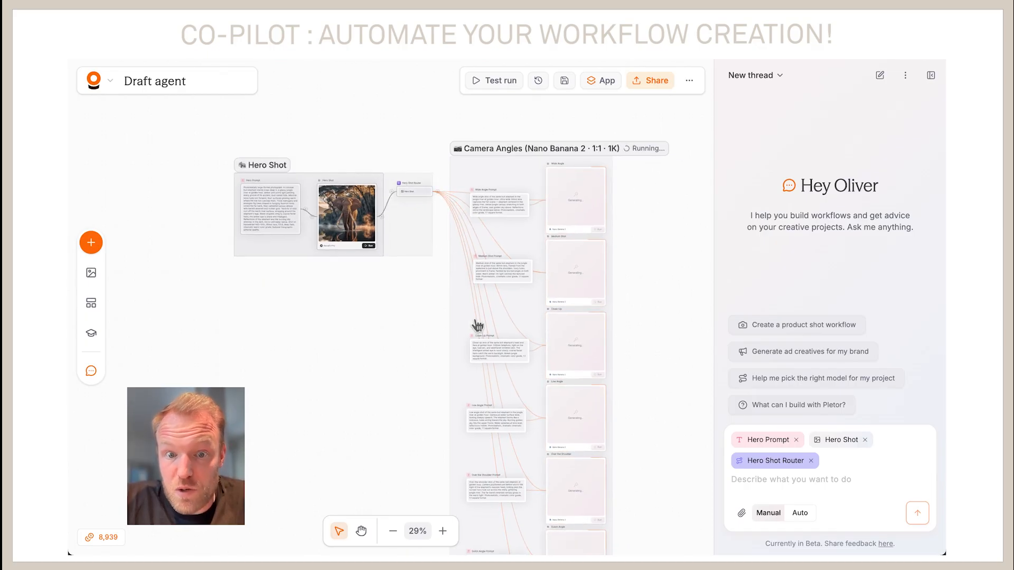
Examine the generated Aerial Shot image and compare it with the original Hero Shot image
{"action": "scroll", "coordinate": [498, 226], "scroll_direction": "up", "scroll_amount": 2}
{"action": "scroll", "coordinate": [484, 460], "scroll_direction": "down", "scroll_amount": 2}
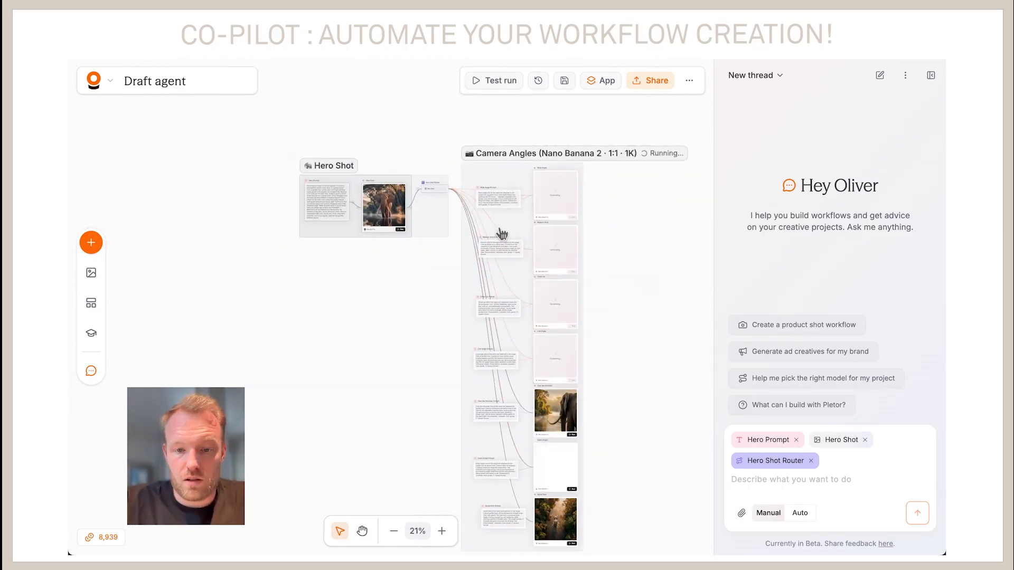
{"action": "scroll", "coordinate": [547, 433], "scroll_direction": "up", "scroll_amount": 5}
{"action": "scroll", "coordinate": [546, 433], "scroll_direction": "up", "scroll_amount": 2}
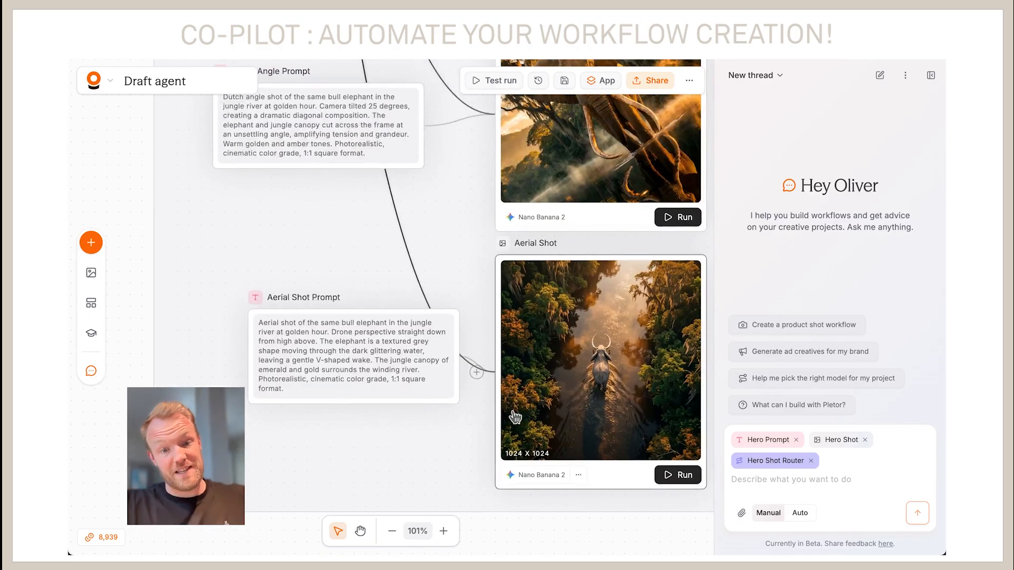
{"action": "scroll", "coordinate": [489, 402], "scroll_direction": "up", "scroll_amount": 10}
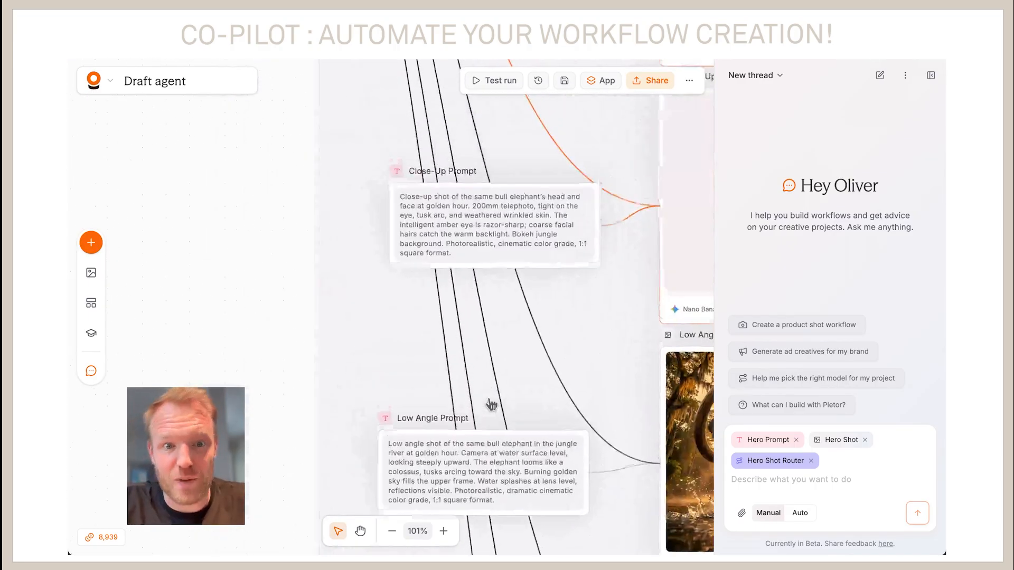
{"action": "scroll", "coordinate": [491, 404], "scroll_direction": "left", "scroll_amount": 6}
{"action": "scroll", "coordinate": [491, 405], "scroll_direction": "down", "scroll_amount": 2}
{"action": "scroll", "coordinate": [491, 405], "scroll_direction": "left", "scroll_amount": 2}
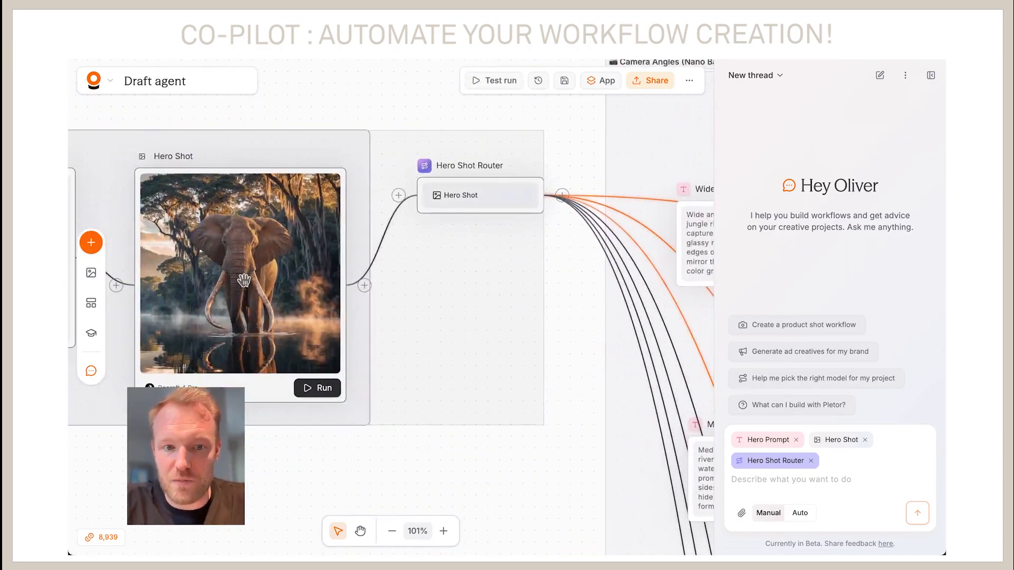
Examine the Low Angle, Over the Shoulder, Dutch Angle and Aerial Shot images against their prompts
{"action": "scroll", "coordinate": [491, 382], "scroll_direction": "right", "scroll_amount": 8}
{"action": "scroll", "coordinate": [387, 302], "scroll_direction": "down", "scroll_amount": 3}
{"action": "scroll", "coordinate": [406, 343], "scroll_direction": "down", "scroll_amount": 5}
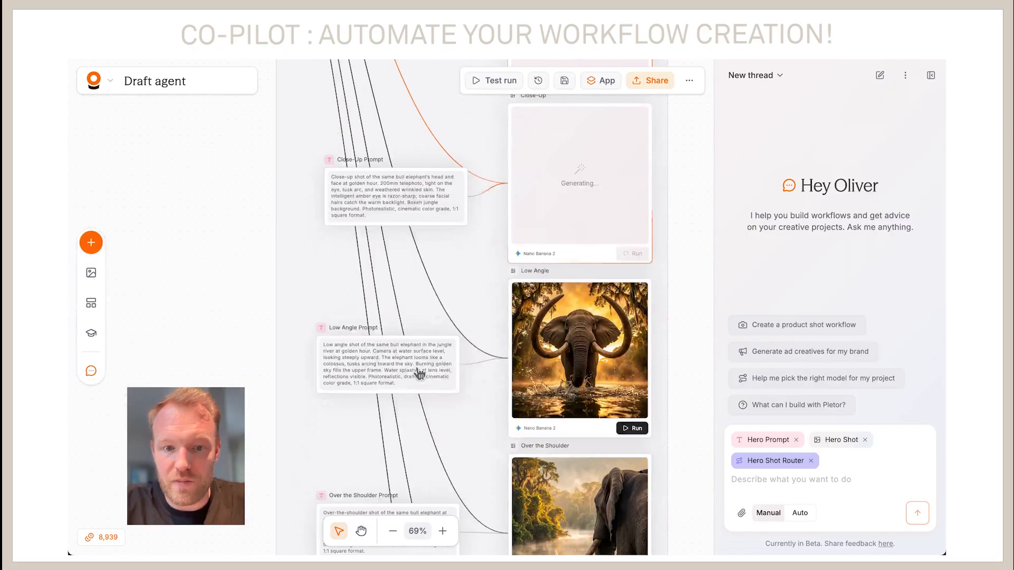
{"action": "scroll", "coordinate": [416, 366], "scroll_direction": "up", "scroll_amount": 3}
{"action": "scroll", "coordinate": [418, 373], "scroll_direction": "down", "scroll_amount": 5}
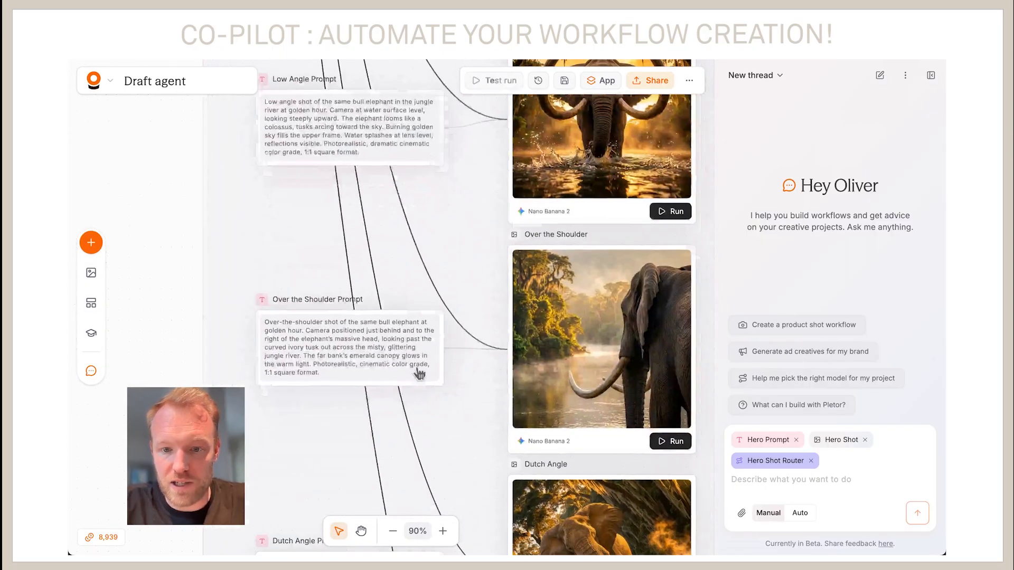
{"action": "scroll", "coordinate": [376, 355], "scroll_direction": "down", "scroll_amount": 1}
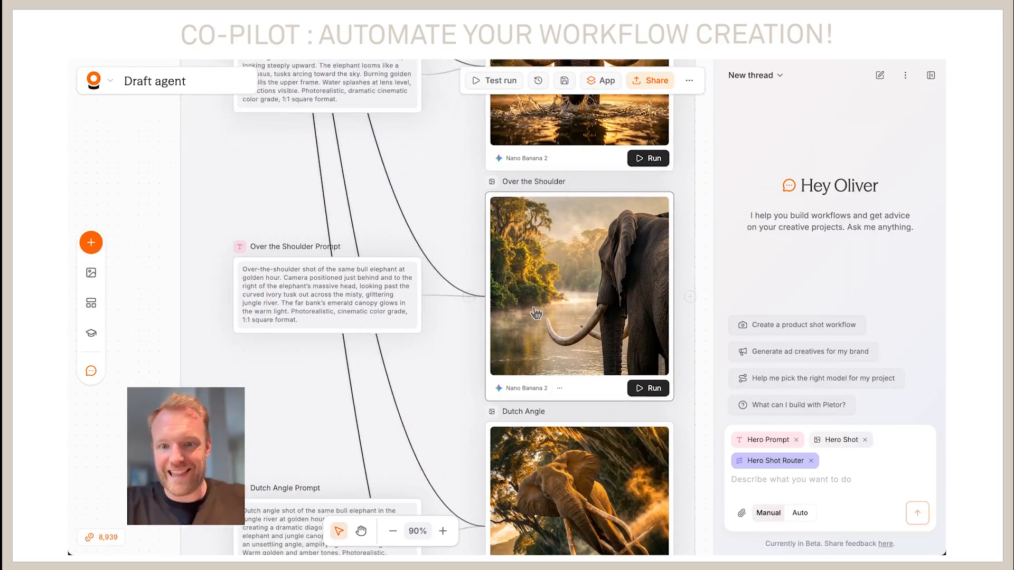
{"action": "scroll", "coordinate": [566, 311], "scroll_direction": "down", "scroll_amount": 5}
{"action": "scroll", "coordinate": [566, 306], "scroll_direction": "up", "scroll_amount": 2}
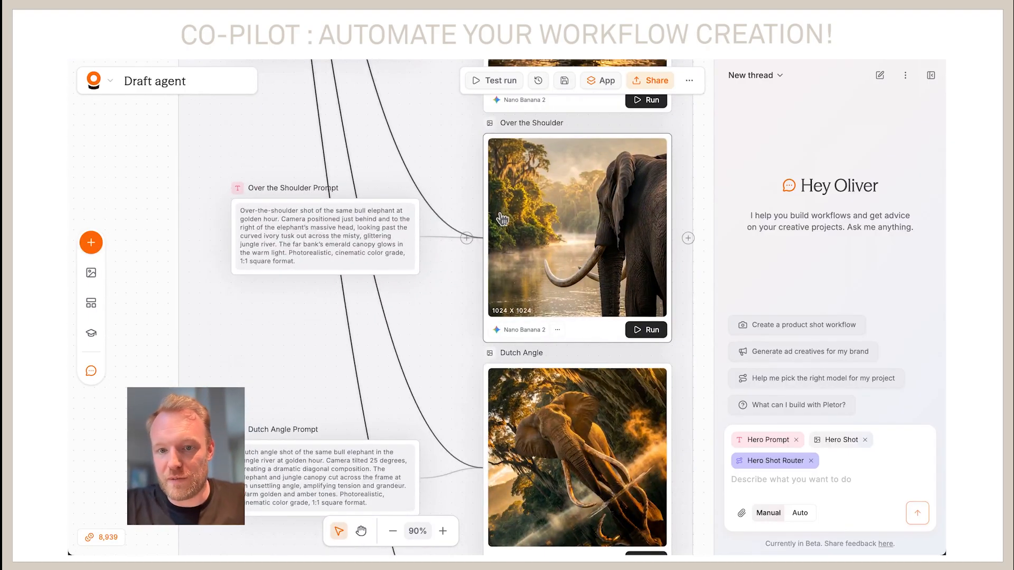
{"action": "scroll", "coordinate": [500, 219], "scroll_direction": "up", "scroll_amount": 6}
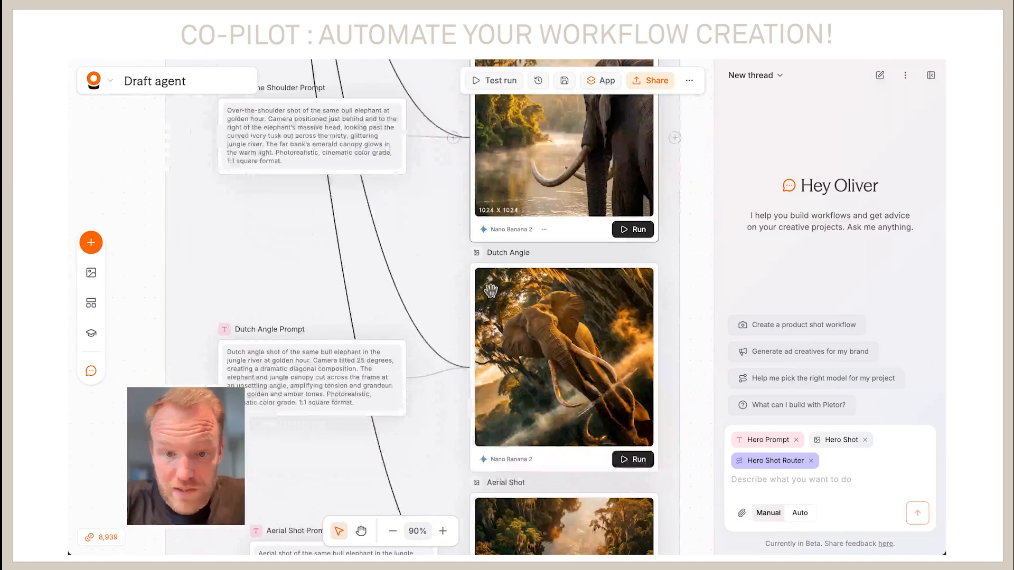
{"action": "scroll", "coordinate": [486, 329], "scroll_direction": "down", "scroll_amount": 2}
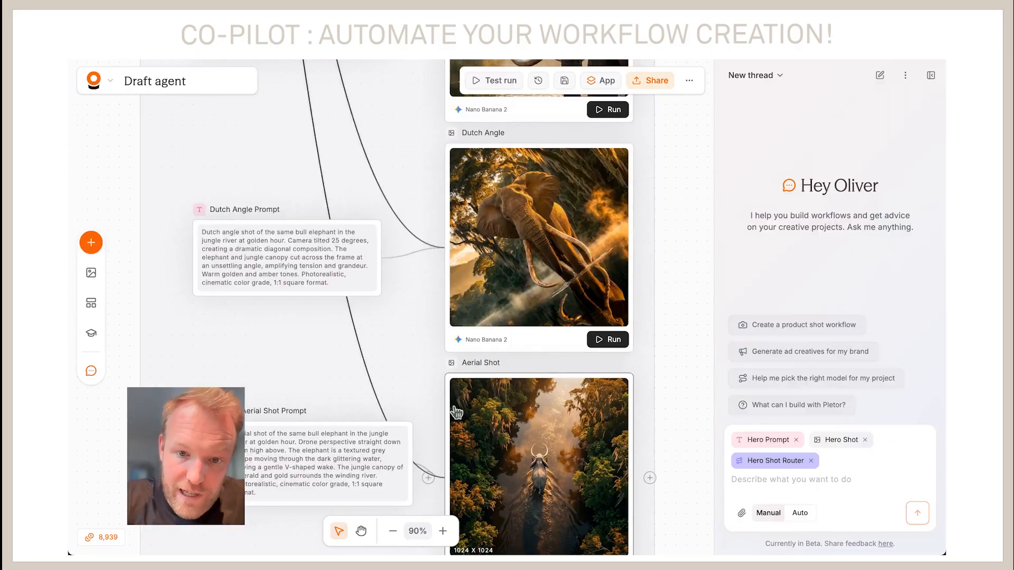
{"action": "scroll", "coordinate": [457, 414], "scroll_direction": "down", "scroll_amount": 2}
{"action": "scroll", "coordinate": [457, 413], "scroll_direction": "up", "scroll_amount": 1}
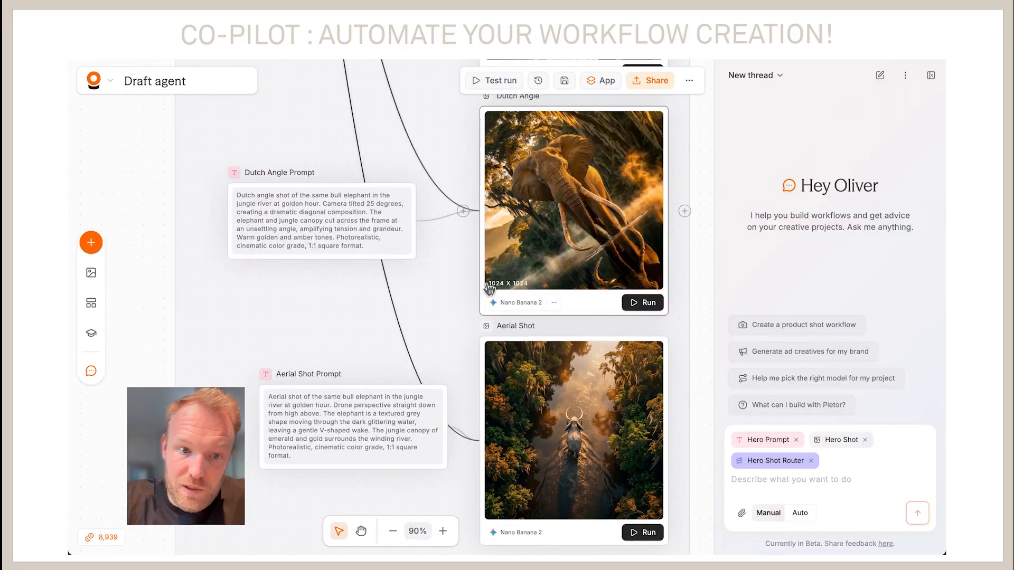
{"action": "scroll", "coordinate": [486, 283], "scroll_direction": "down", "scroll_amount": 2}
{"action": "scroll", "coordinate": [486, 283], "scroll_direction": "down", "scroll_amount": 6}
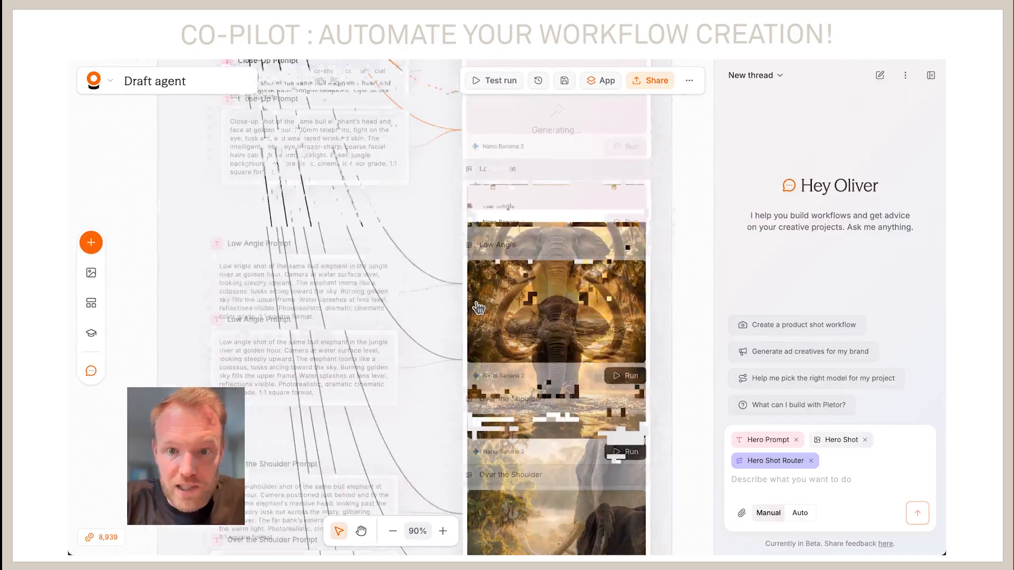
Examine the Wide Angle result and check the Medium Shot and Close-Up generators in the Camera Angles group
{"action": "scroll", "coordinate": [479, 308], "scroll_direction": "up", "scroll_amount": 8}
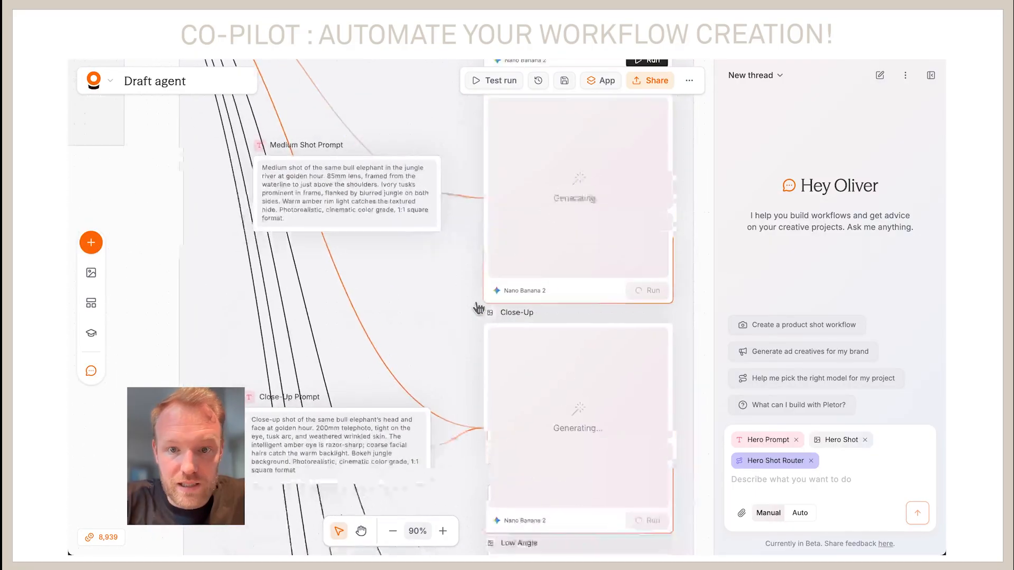
{"action": "scroll", "coordinate": [479, 308], "scroll_direction": "up", "scroll_amount": 3}
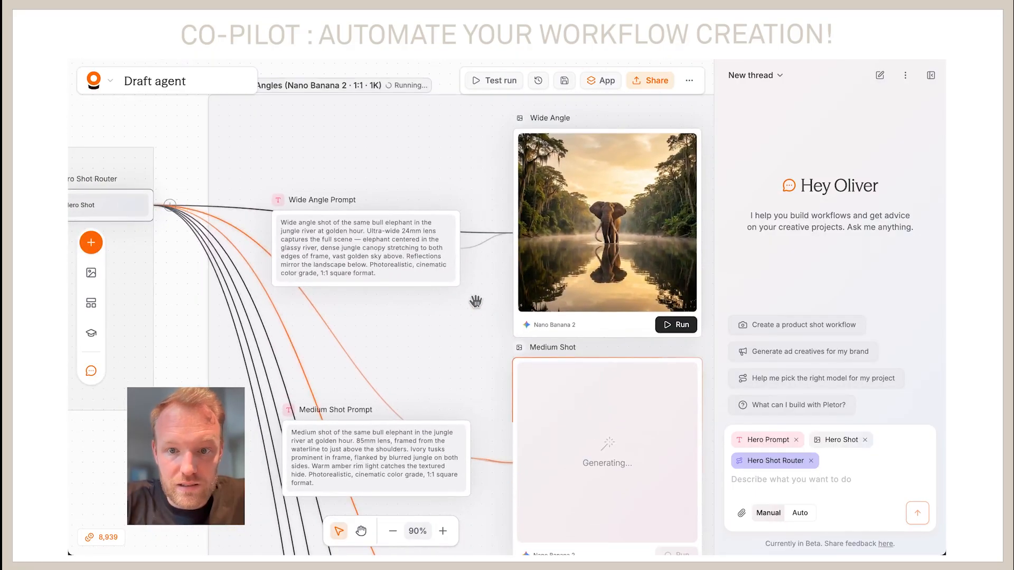
{"action": "scroll", "coordinate": [476, 296], "scroll_direction": "down", "scroll_amount": 3}
{"action": "scroll", "coordinate": [478, 304], "scroll_direction": "down", "scroll_amount": 6}
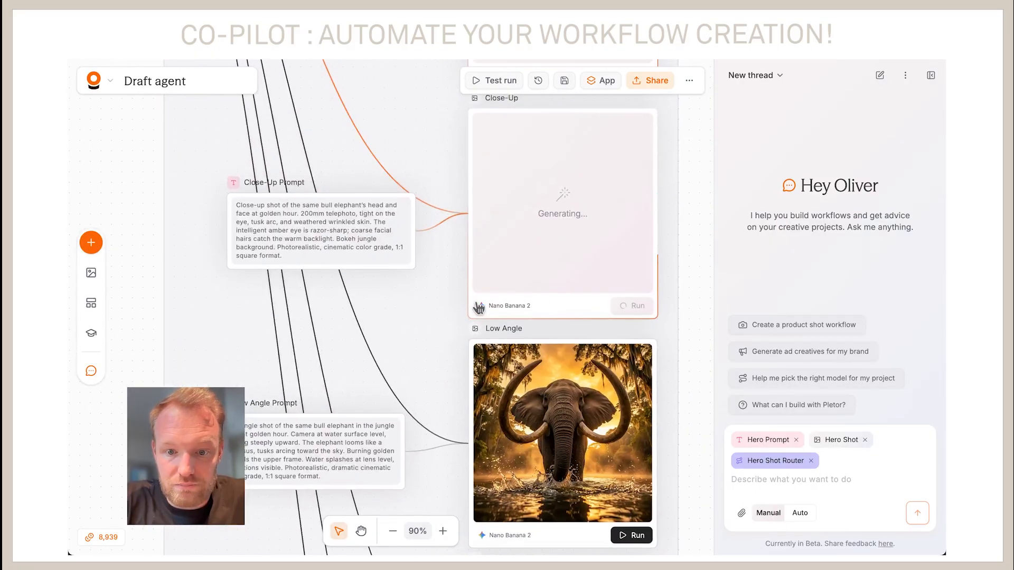
{"action": "scroll", "coordinate": [478, 307], "scroll_direction": "down", "scroll_amount": 3}
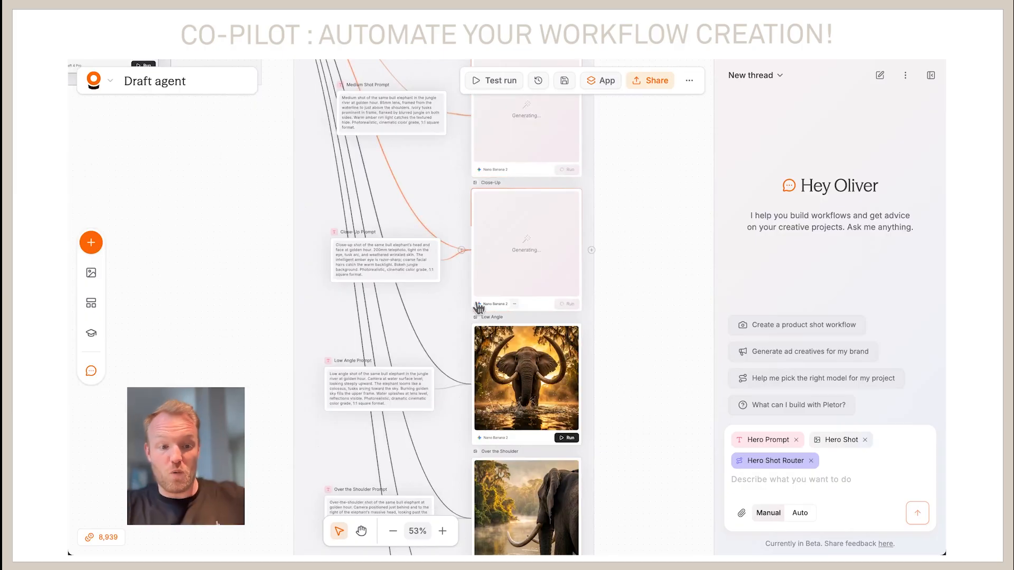
{"action": "scroll", "coordinate": [479, 308], "scroll_direction": "down", "scroll_amount": 3}
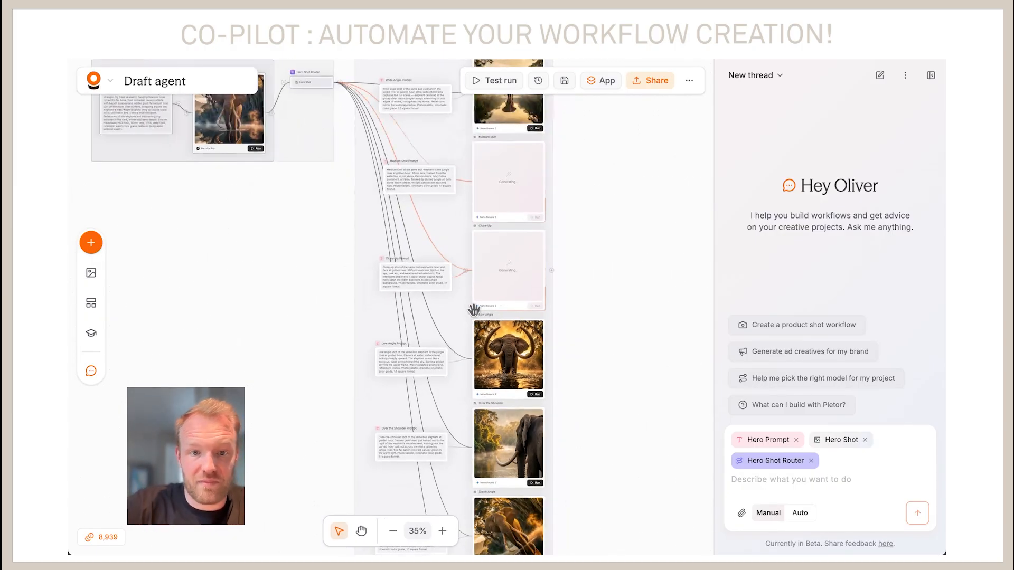
{"action": "scroll", "coordinate": [477, 316], "scroll_direction": "down", "scroll_amount": 2}
{"action": "scroll", "coordinate": [476, 315], "scroll_direction": "down", "scroll_amount": 3}
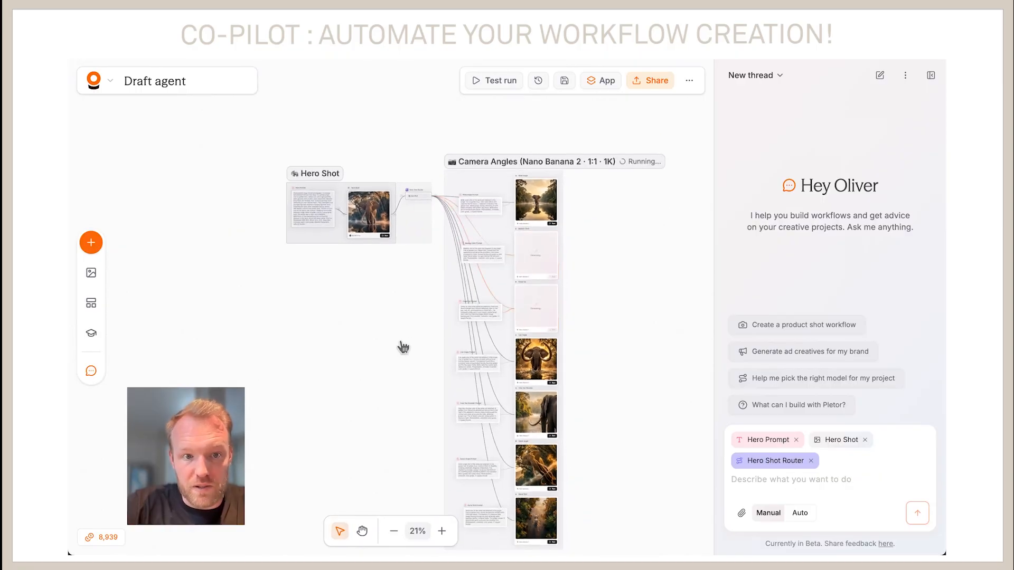
Move the Hero Shot group and the Hero Shot Router down to about mid-height of the Camera Angles group
{"action": "left_click_drag", "start_coordinate": [271, 163], "coordinate": [307, 399]}
{"action": "left_click_drag", "start_coordinate": [416, 198], "coordinate": [410, 374]}
{"action": "scroll", "coordinate": [404, 422], "scroll_direction": "down", "scroll_amount": 2}
{"action": "scroll", "coordinate": [404, 429], "scroll_direction": "up", "scroll_amount": 1}
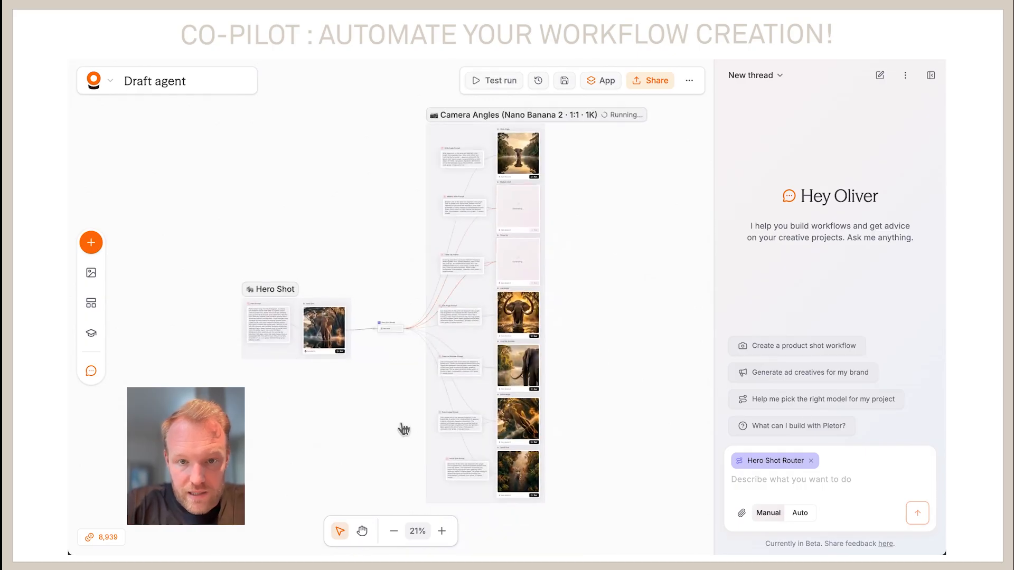